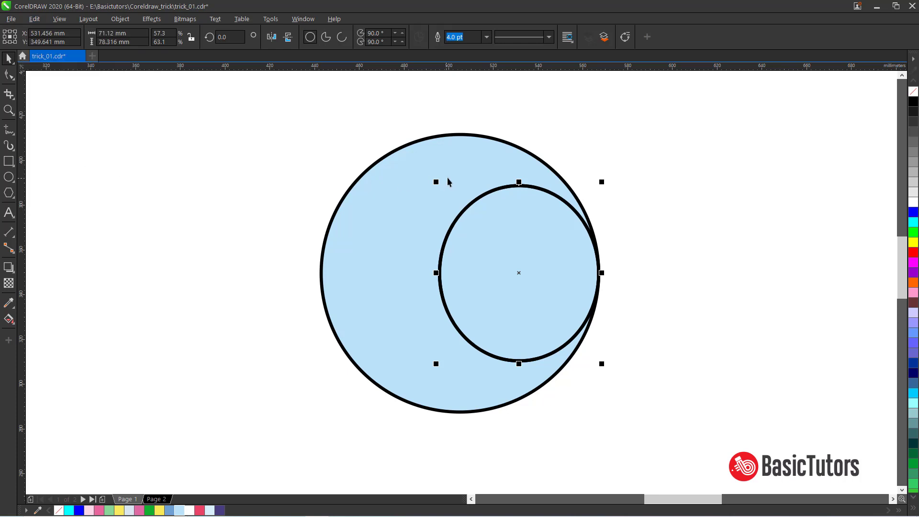
- Align the selected inner ellipse to the large circle's left edge using Align and Distribute
left_click(468, 137, "shift")
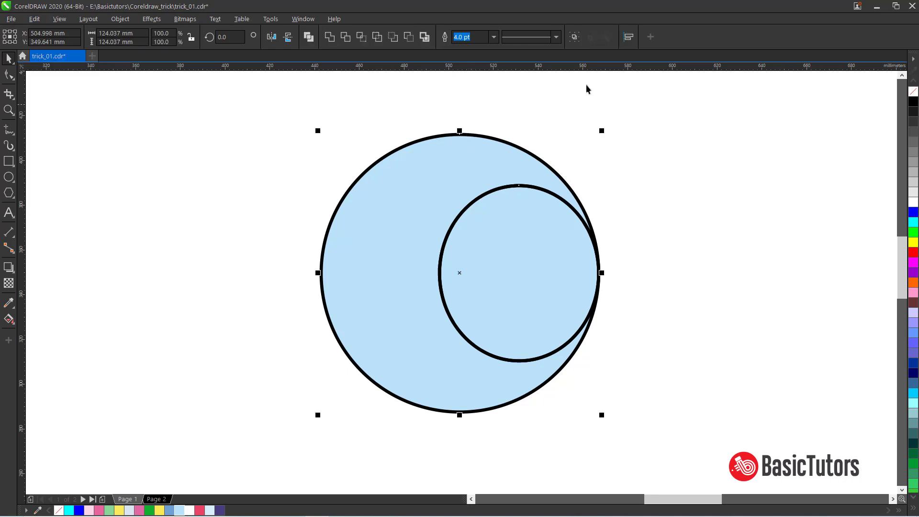
left_click(629, 37)
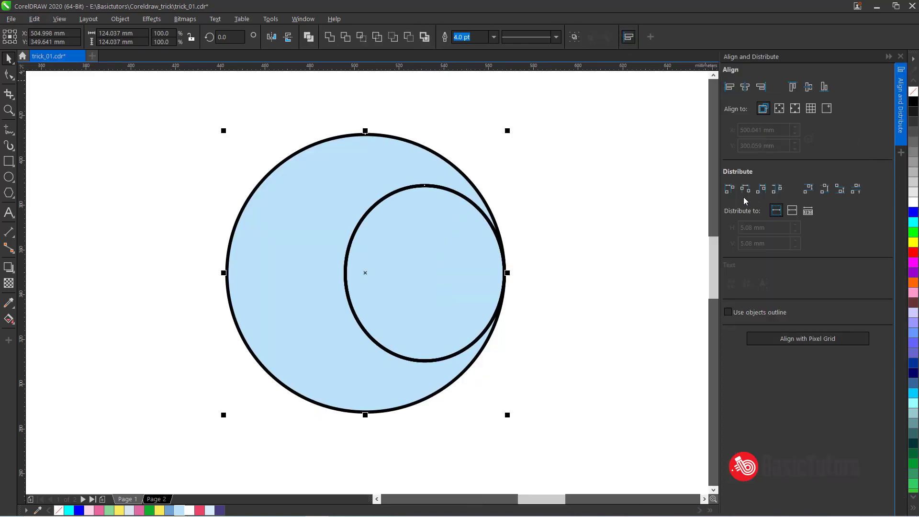
left_click(730, 87)
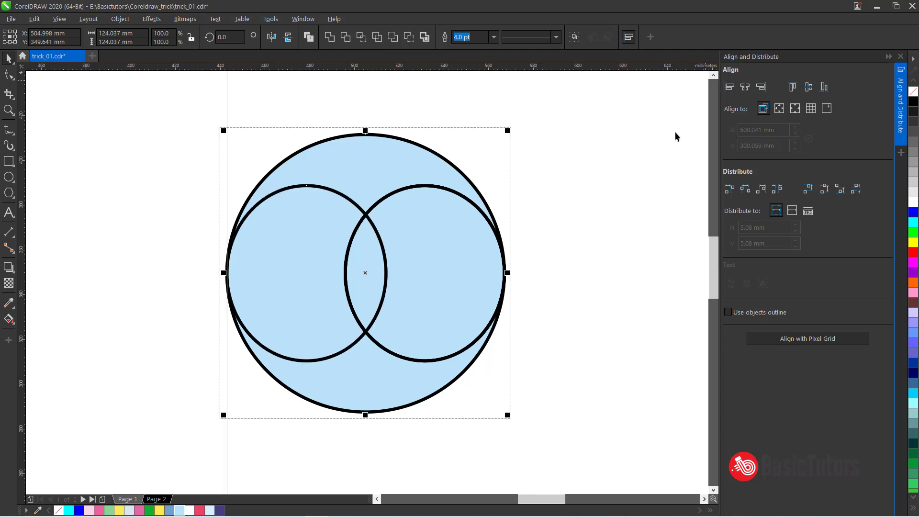
- Delete the surplus ellipse stacked on the right inner ellipse, keeping one ellipse on each side
left_click(599, 164)
left_click(336, 193)
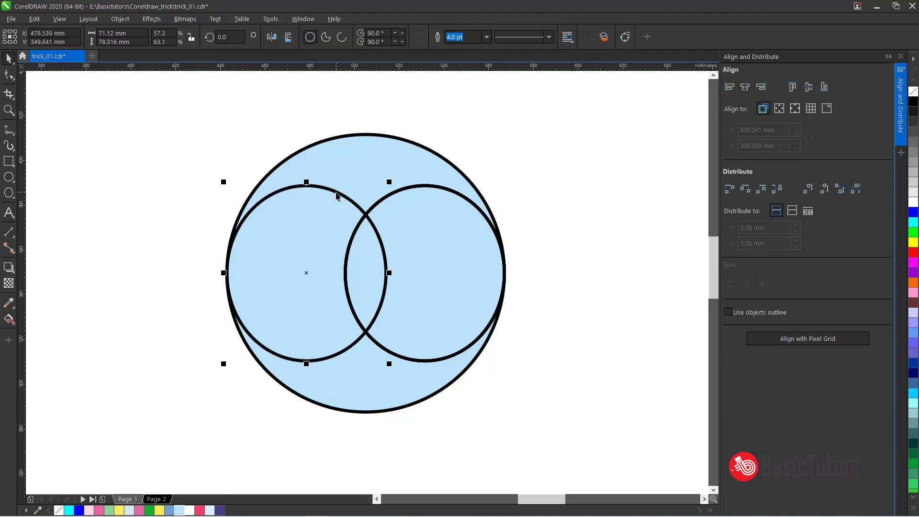
left_click_drag(415, 192, 431, 199)
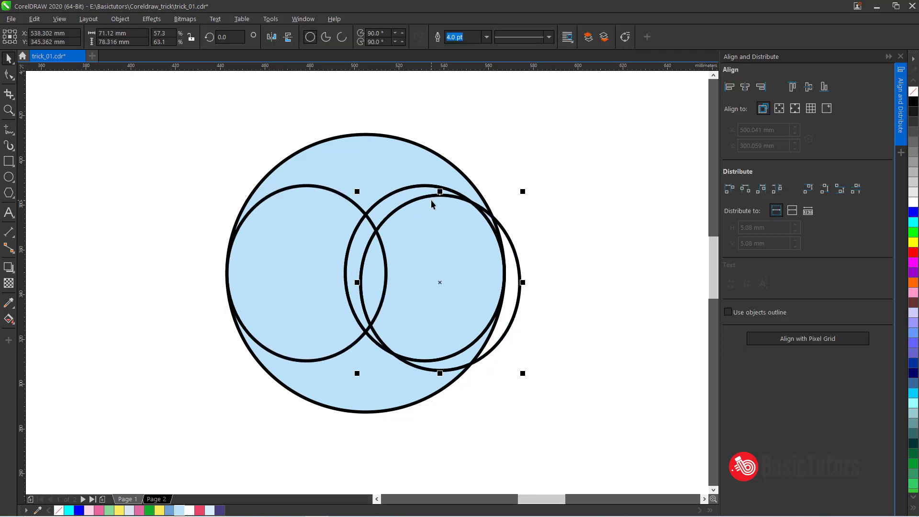
key("Delete")
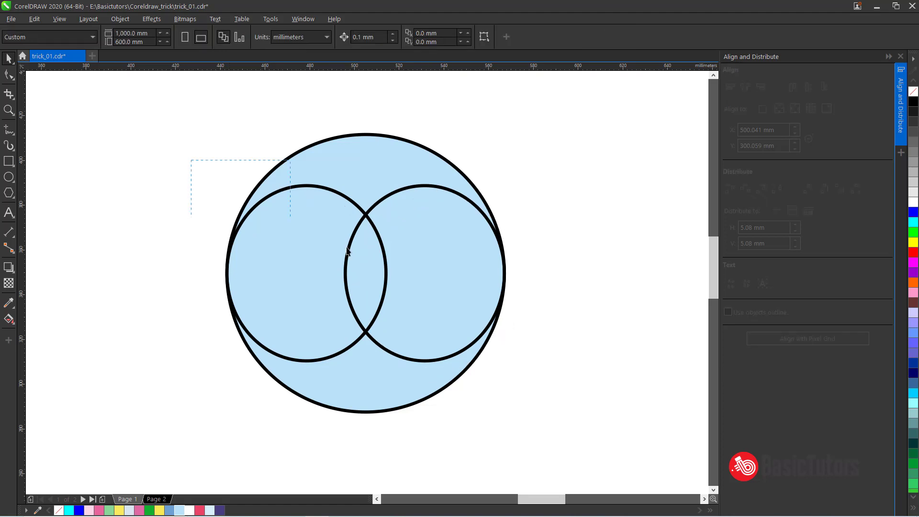
- Duplicate the left and right ellipses in place, group the copies and rotate the group by 90 degrees
left_click_drag(524, 371, 534, 377)
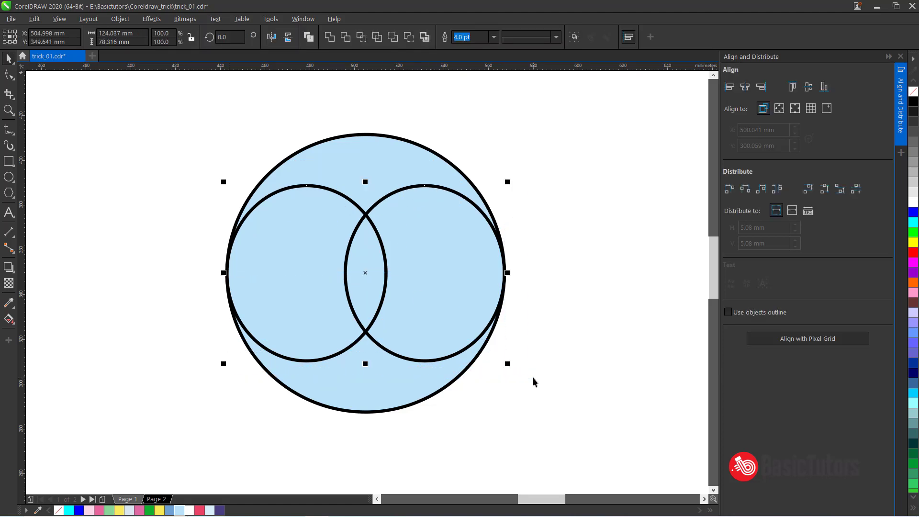
left_click(34, 19)
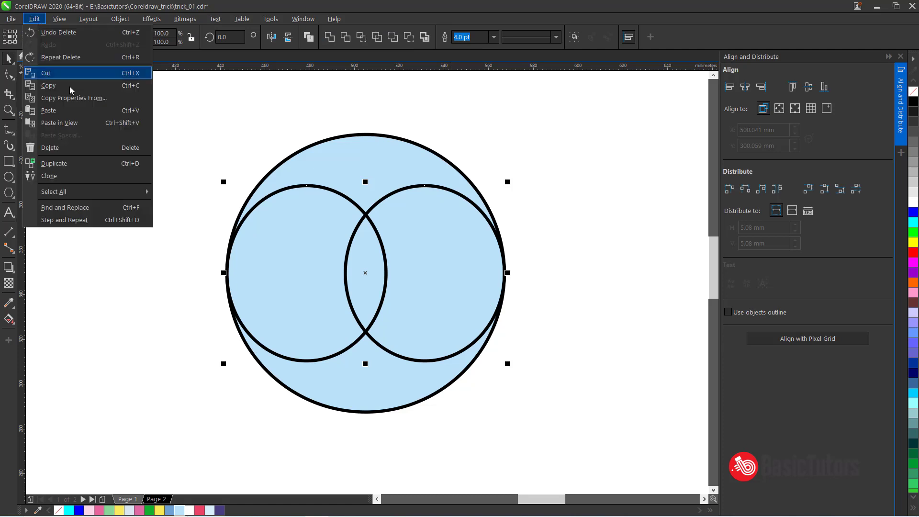
left_click(104, 164)
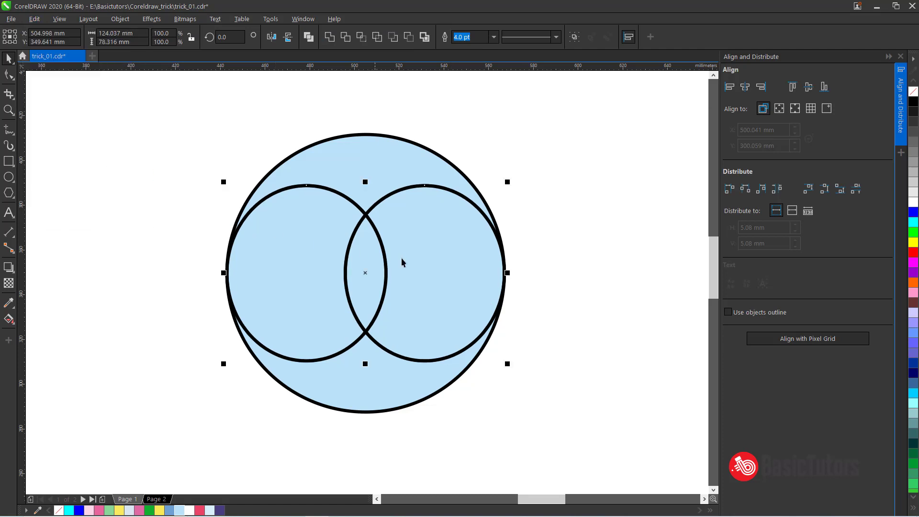
left_click(367, 273)
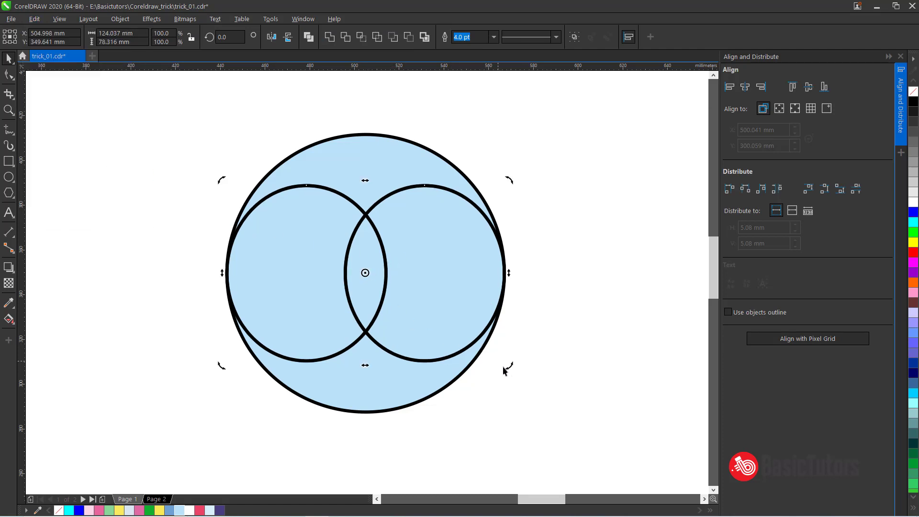
left_click(438, 283)
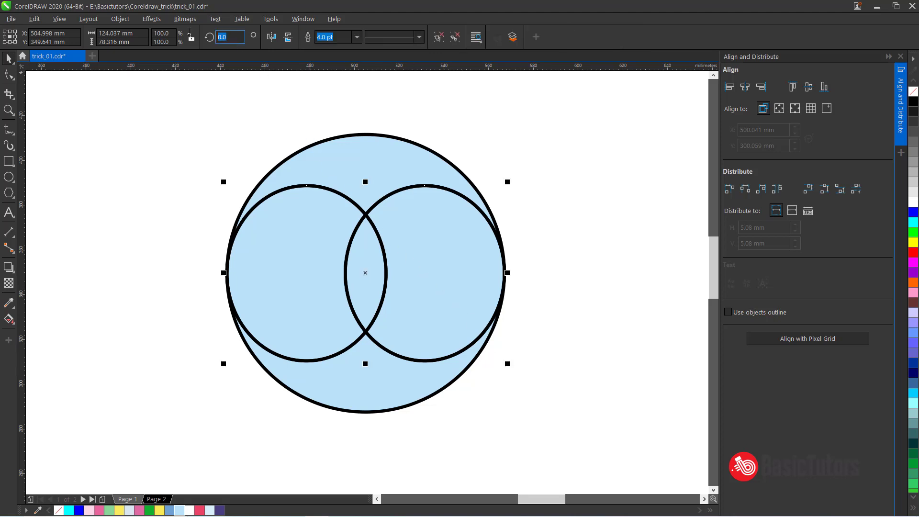
type("90")
key("Return")
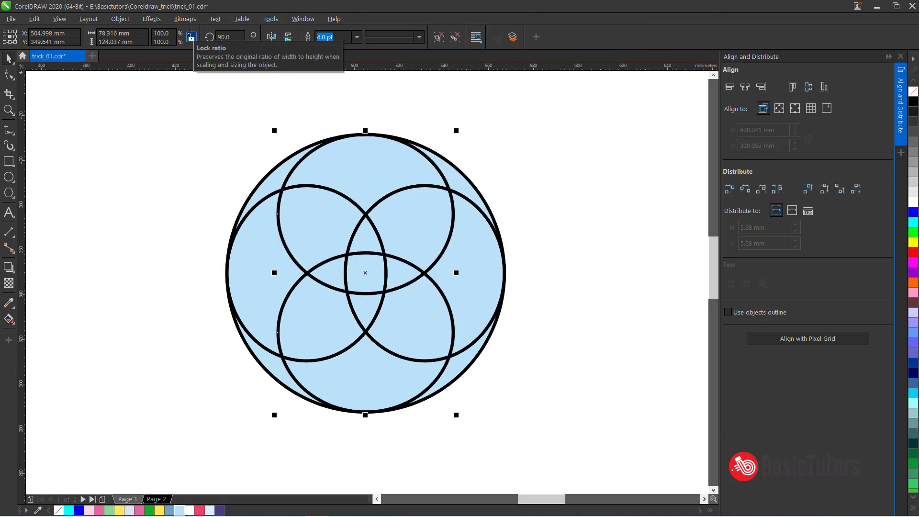
left_click(681, 120)
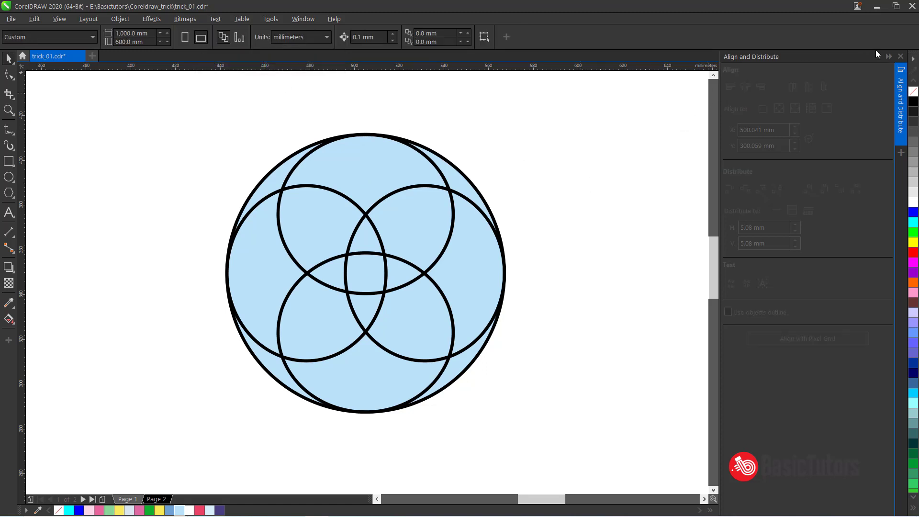
left_click(891, 56)
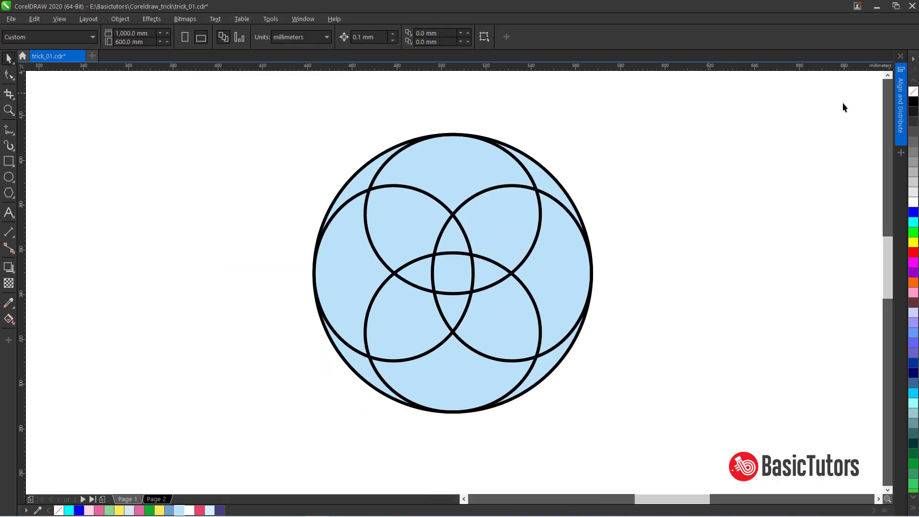
left_click(407, 148)
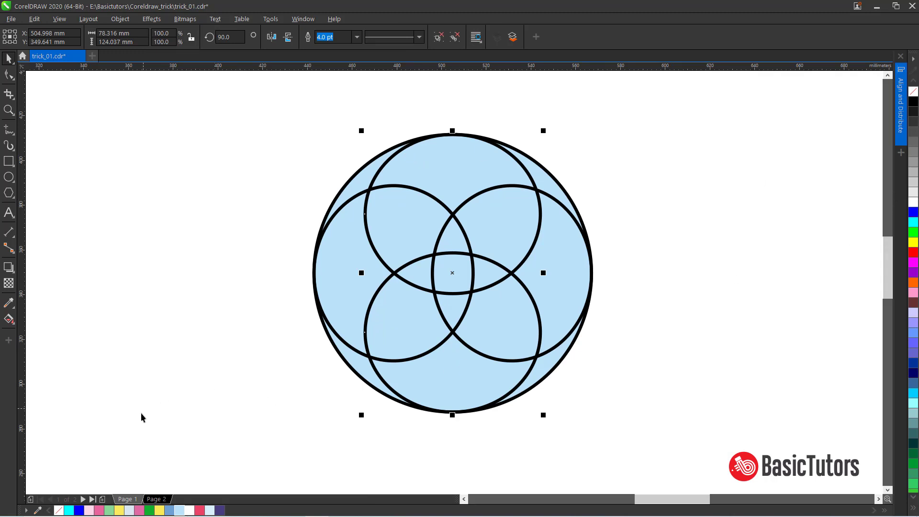
left_click(139, 510)
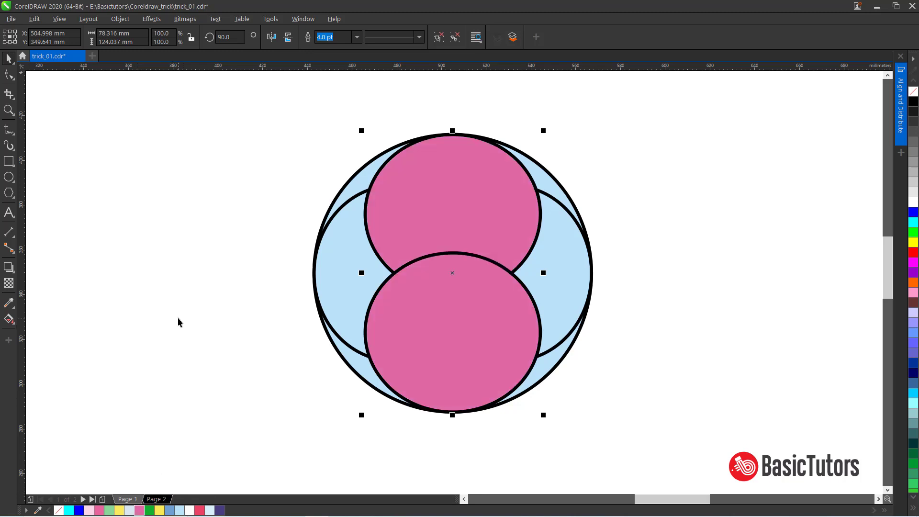
key("ctrl+z")
left_click(419, 153)
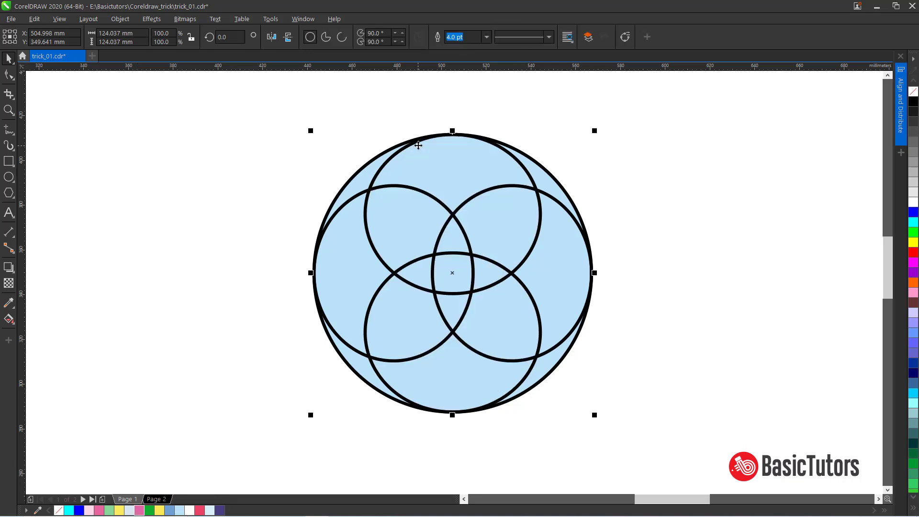
- Ungroup the rotated pair of ellipses and fill the upper one with pink
left_click(505, 149)
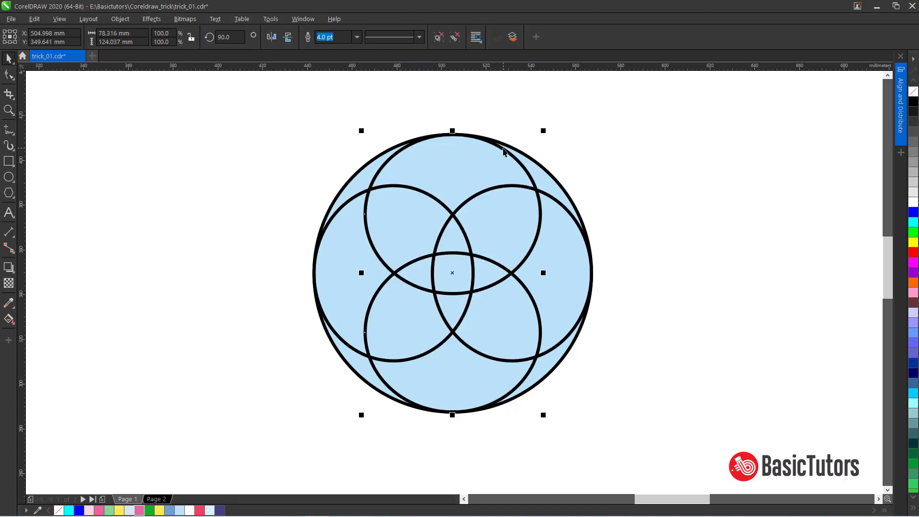
left_click(440, 38)
key("Escape")
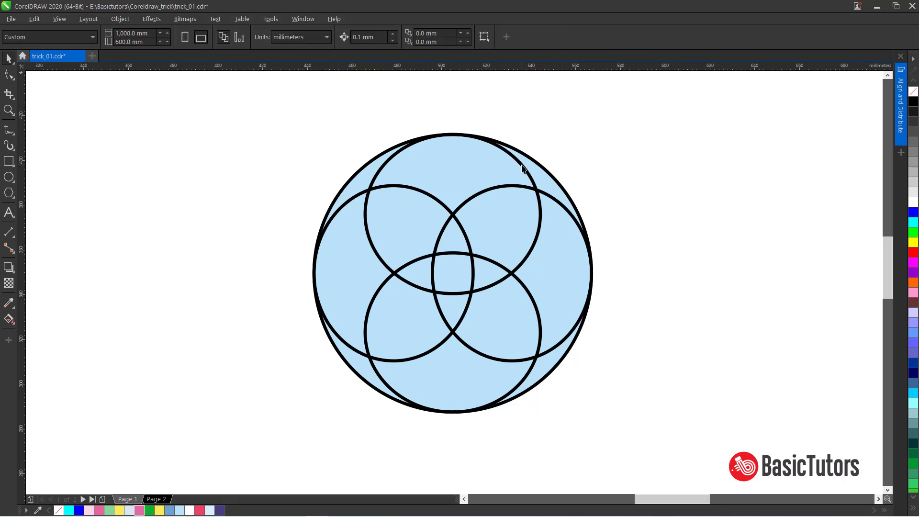
left_click(521, 164)
left_click(140, 511)
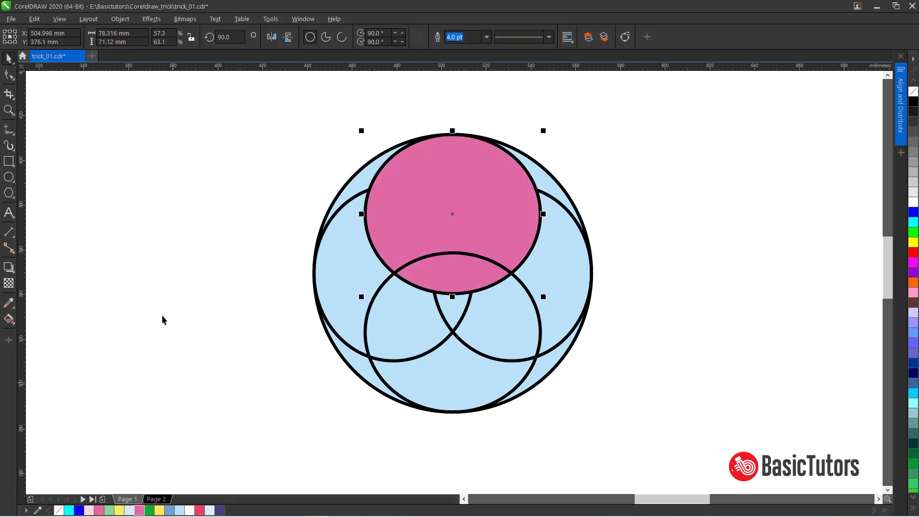
left_click(161, 289)
- Bring the left inner ellipse to the front, above the pink ellipse
left_click(398, 157)
left_click(339, 173)
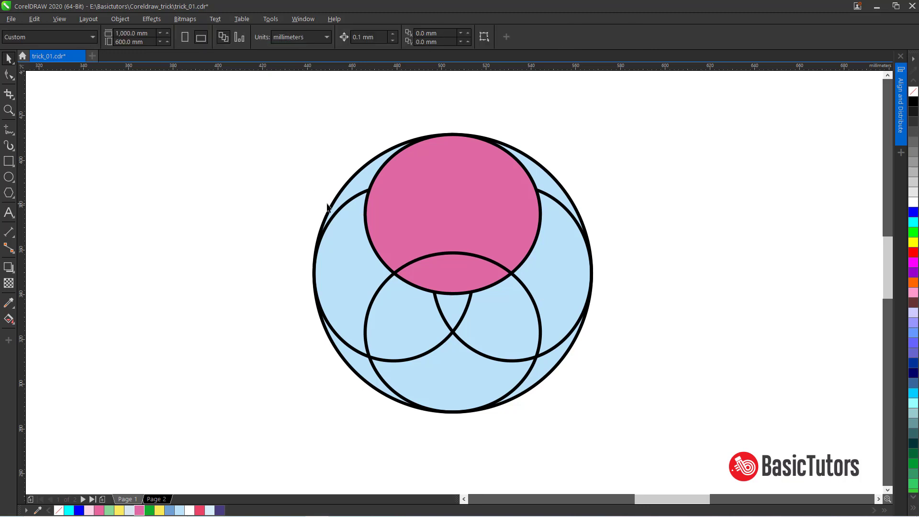
left_click(341, 209)
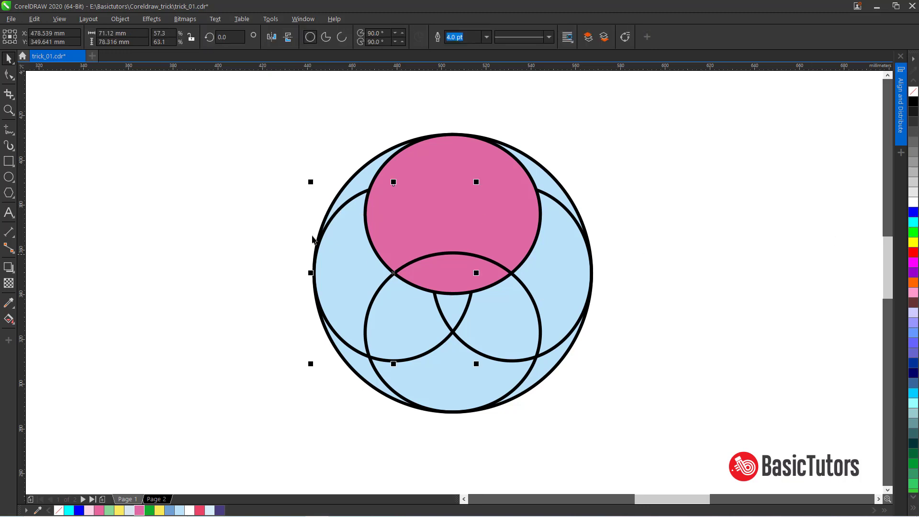
key("shift+Page_Up")
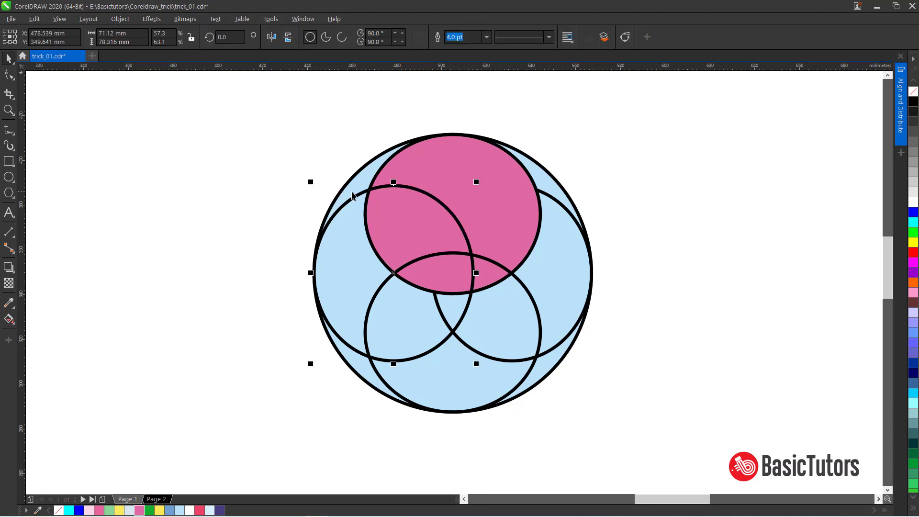
key("Escape")
- Trim the pink upper ellipse with the left inner ellipse
left_click(388, 187)
left_click(396, 155, "shift")
left_click_drag(422, 245, 338, 235)
key("ctrl+z")
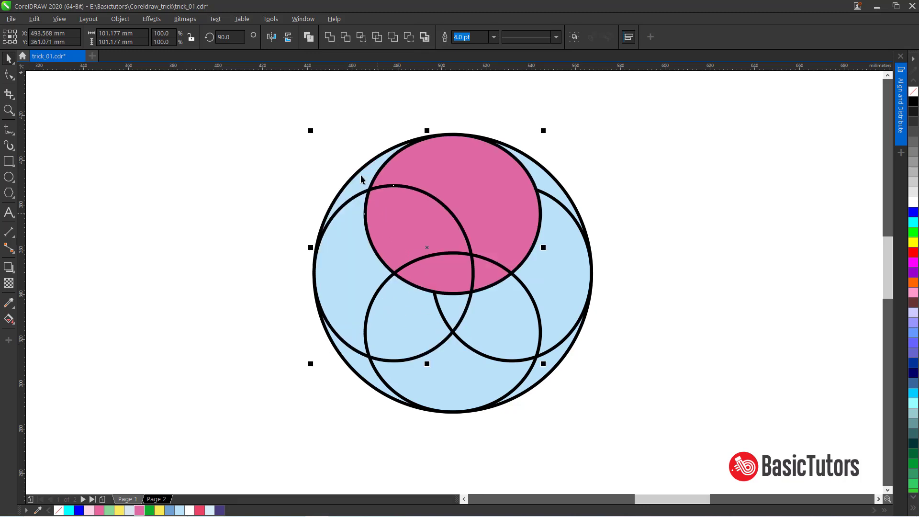
left_click(347, 41)
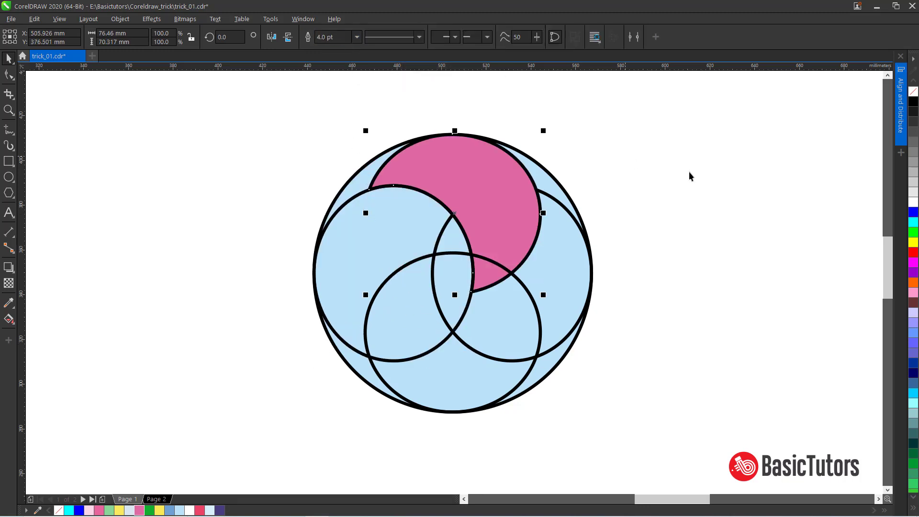
left_click(689, 171)
left_click(527, 177)
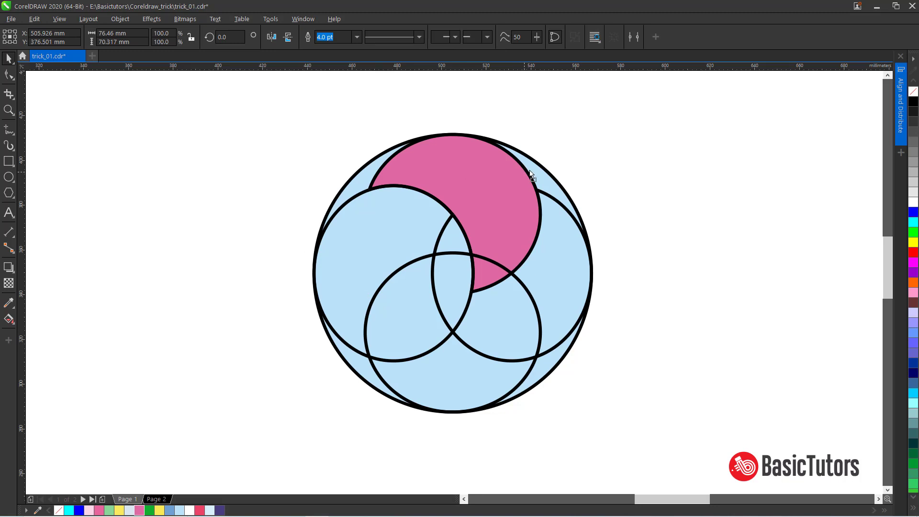
left_click_drag(527, 177, 612, 161)
key("ctrl+z")
left_click(683, 167)
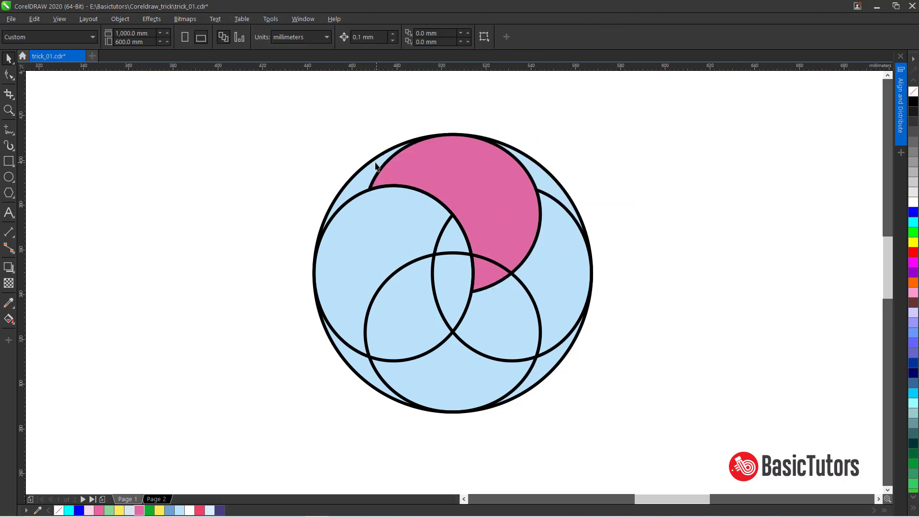
left_click(370, 161)
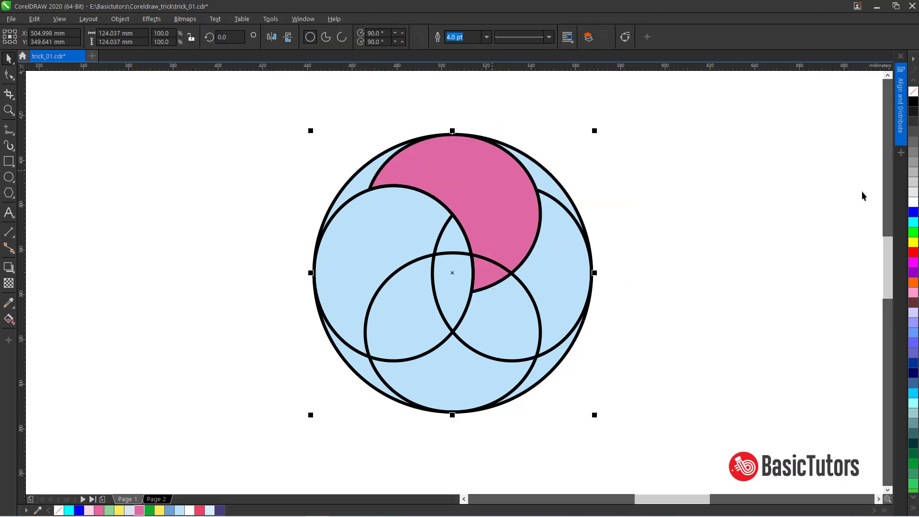
left_click(915, 194)
left_click(748, 197)
key("ctrl+z")
left_click(357, 161)
left_click(373, 162)
left_click(362, 155)
key("ctrl+z")
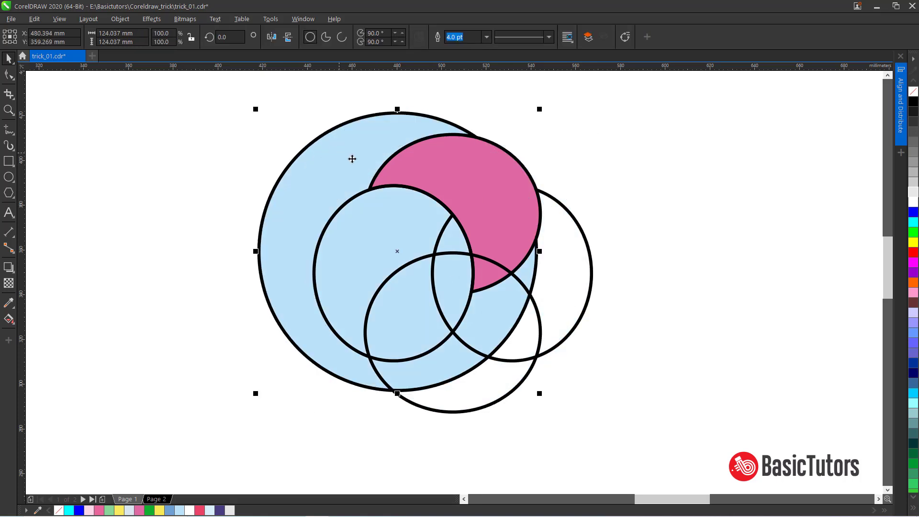
key("ctrl+shift+z")
- Trim the large light blue circle with the left inner ellipse
left_click(593, 162)
left_click(509, 157)
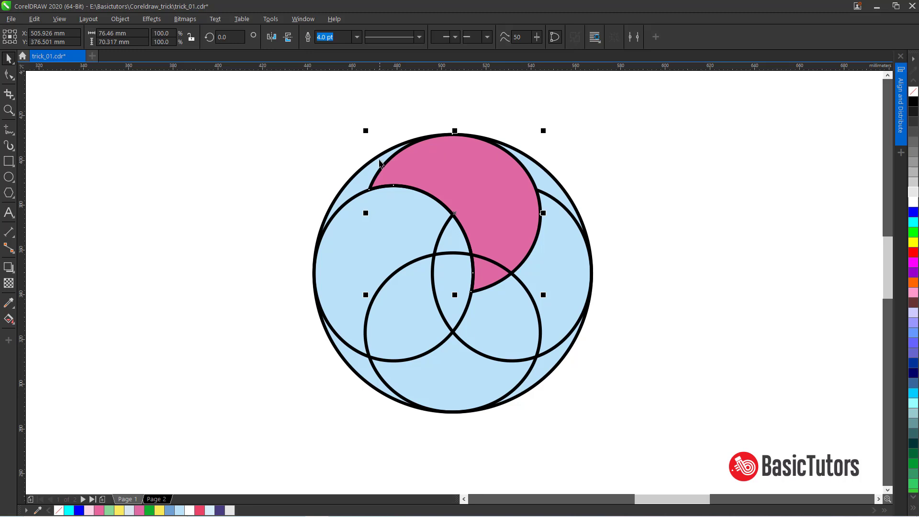
left_click(346, 204)
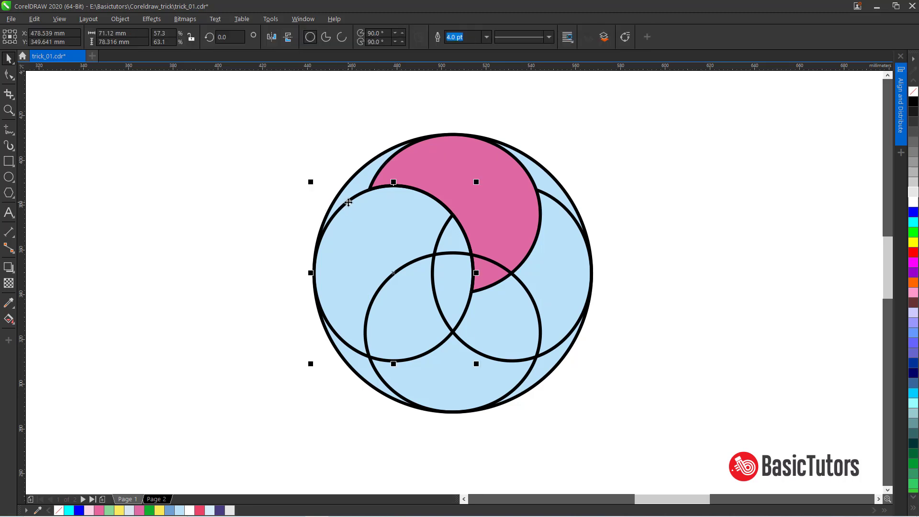
left_click_drag(345, 202, 279, 245)
key("ctrl+z")
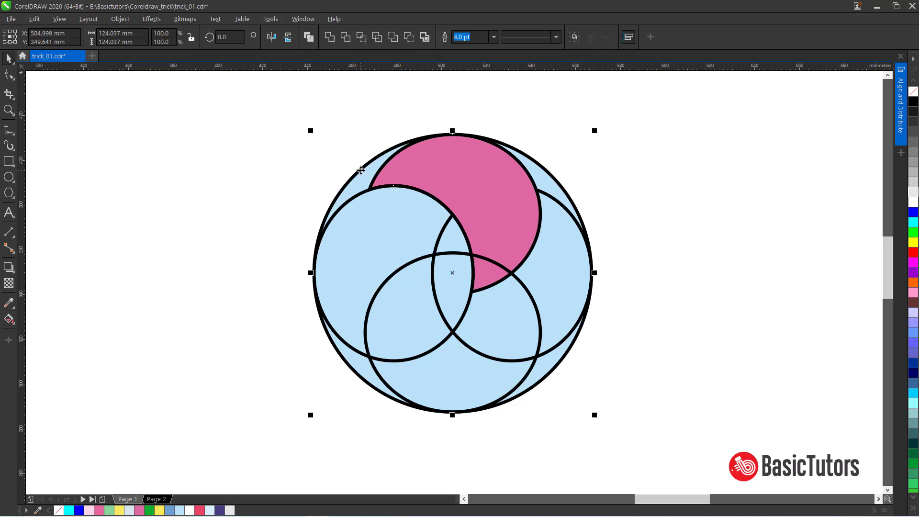
left_click(284, 155)
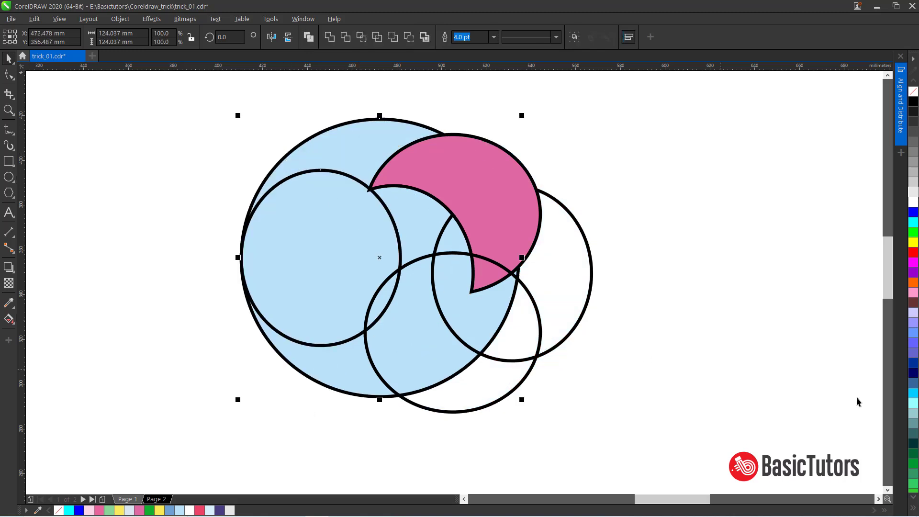
key("ctrl+z")
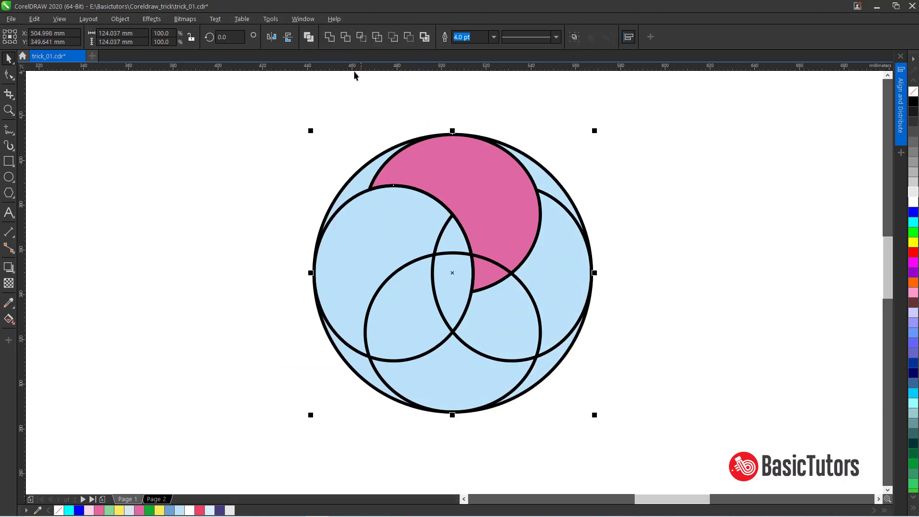
left_click(345, 36)
left_click(675, 178)
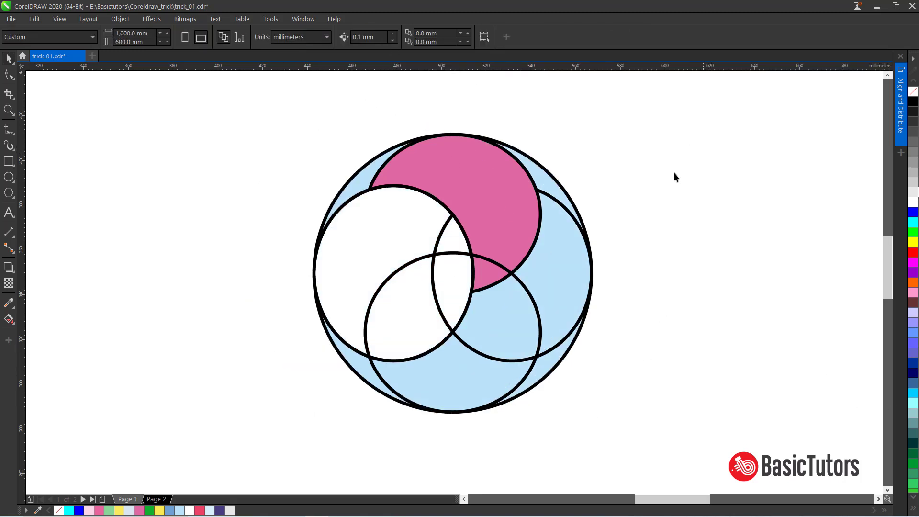
left_click(420, 193)
left_click(371, 161)
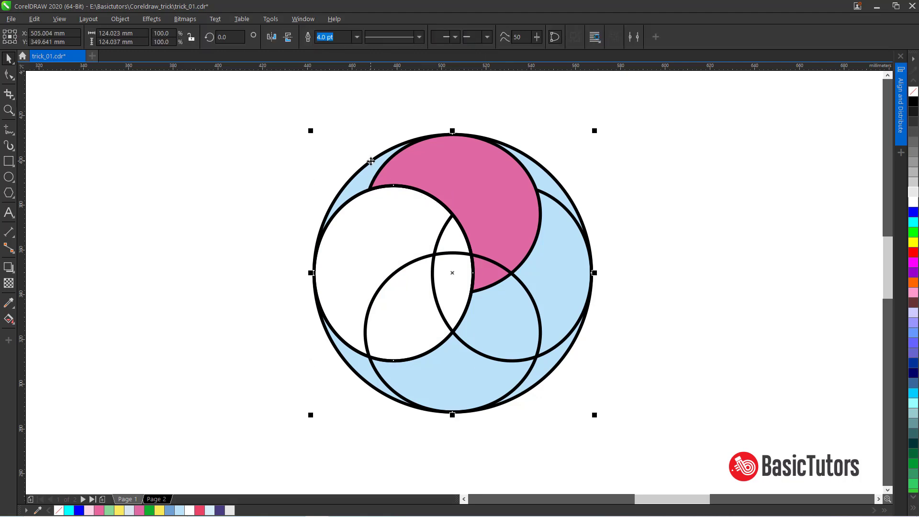
left_click_drag(370, 162, 338, 144)
key("ctrl+z")
- Break the trimmed circle's curve at the top node of the left inner ellipse and at the circle's own top node
left_click(9, 74)
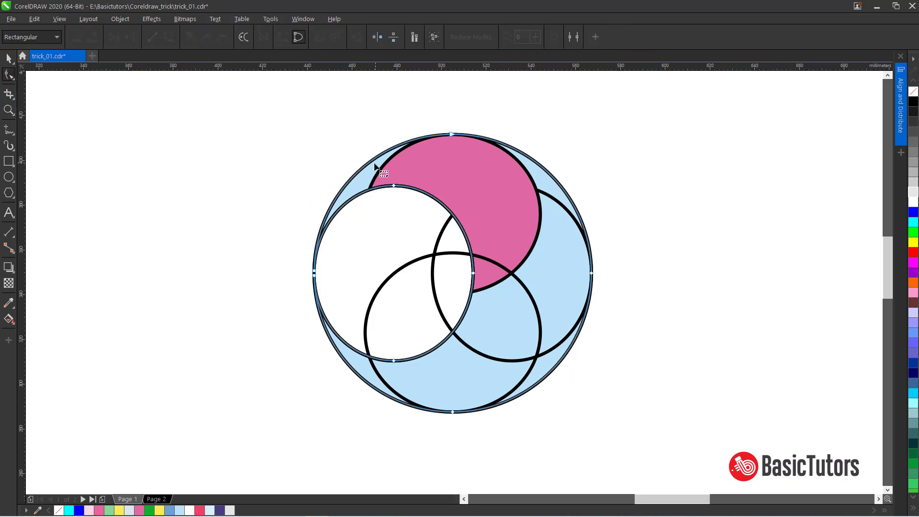
left_click(393, 187)
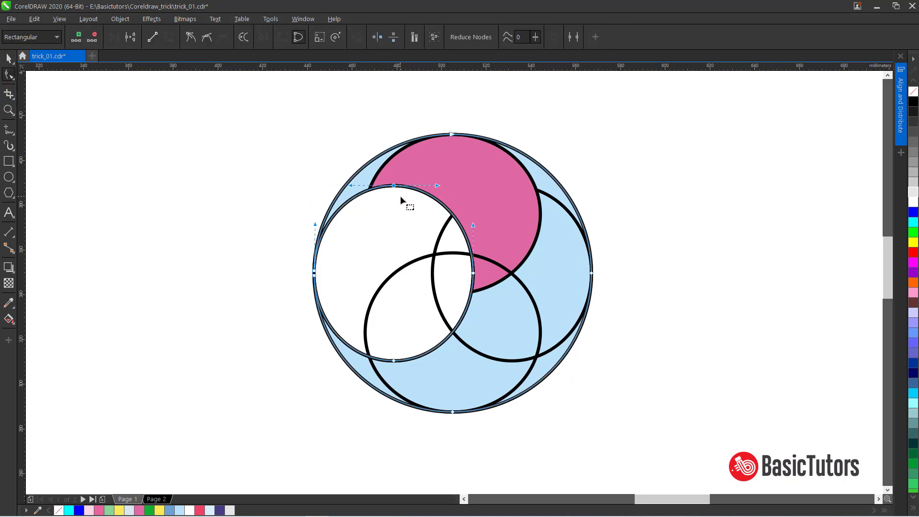
left_click(131, 37)
left_click_drag(430, 117, 460, 154)
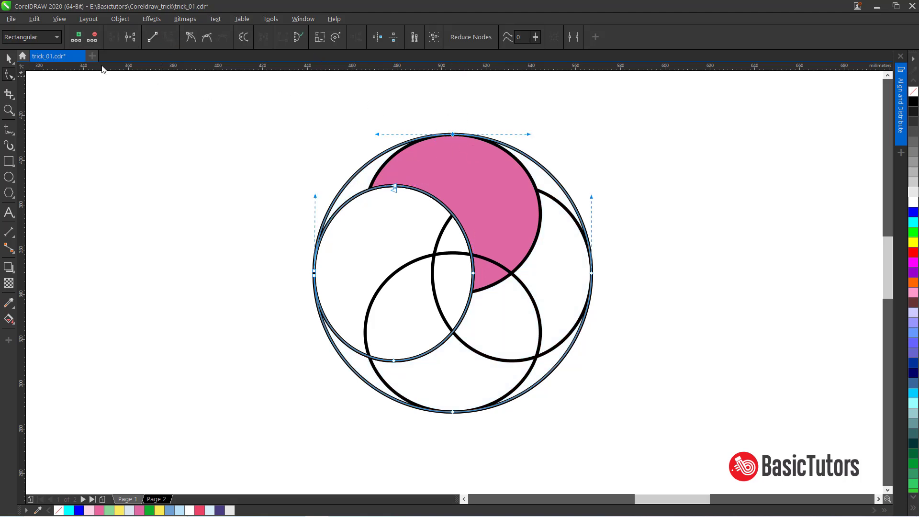
left_click(9, 57)
left_click_drag(373, 154, 271, 125)
key("ctrl+z")
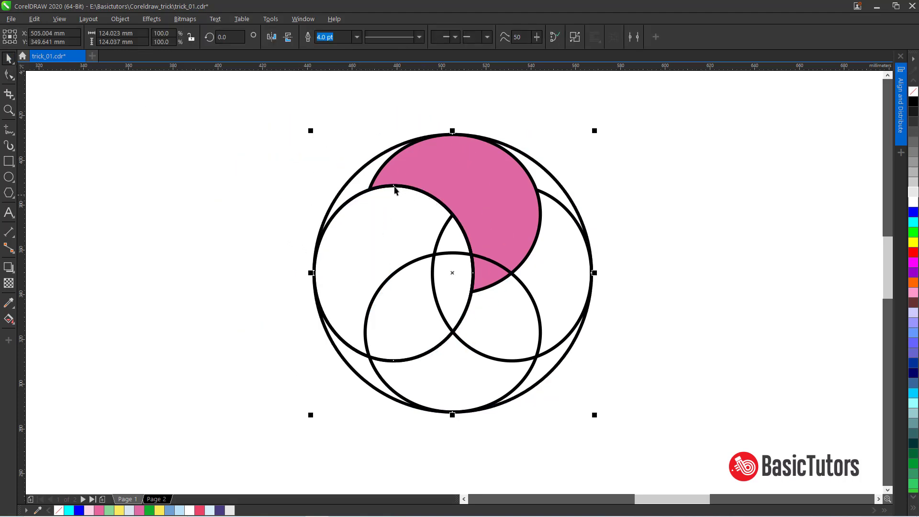
double_click(367, 192)
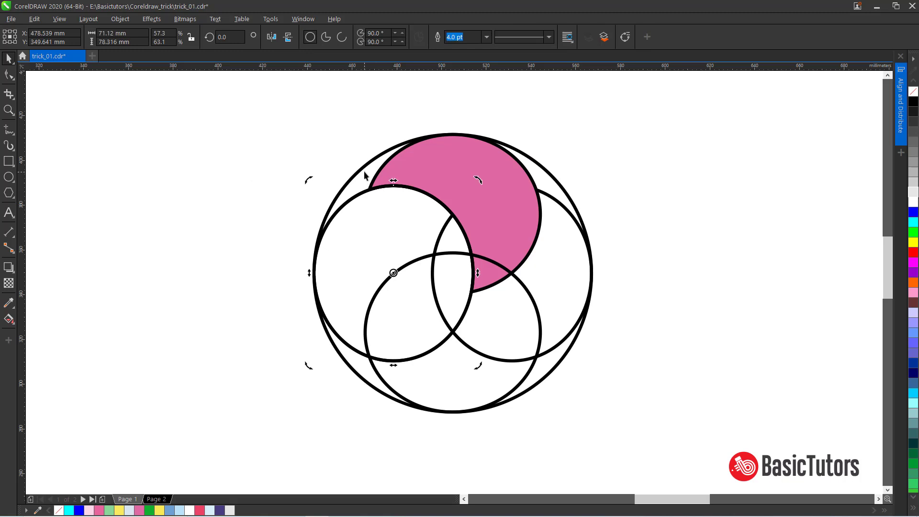
left_click(8, 75)
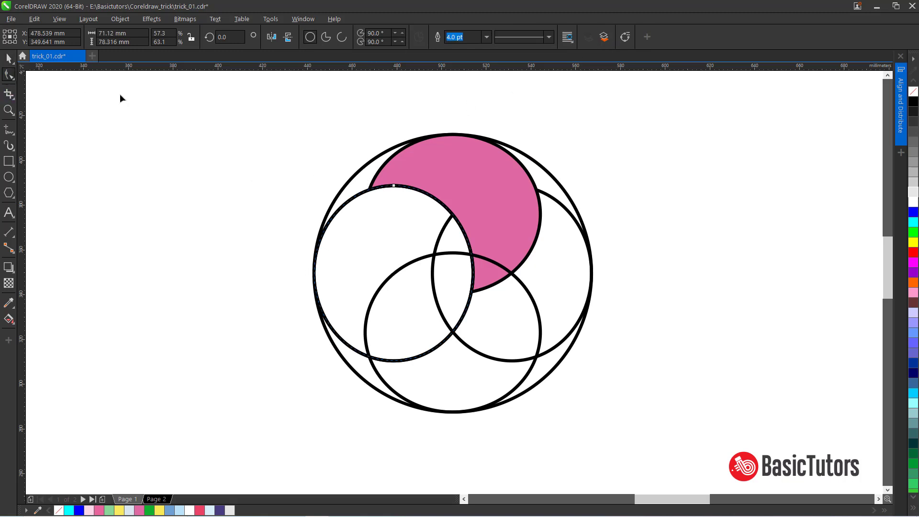
key("space")
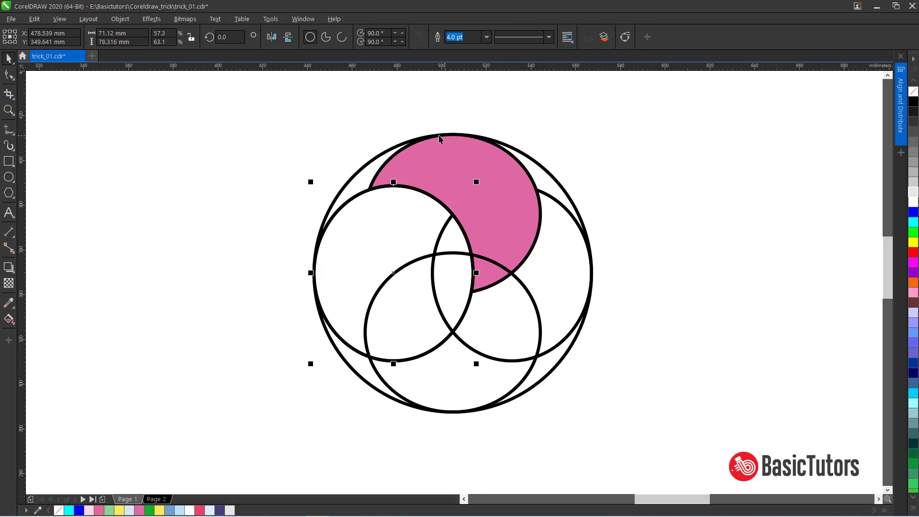
left_click(421, 138)
left_click_drag(422, 138, 411, 119)
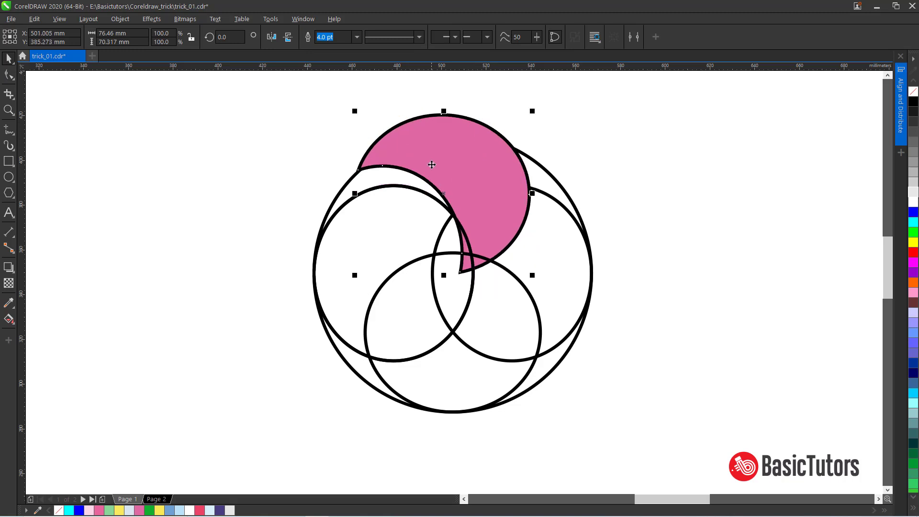
key("ctrl+z")
left_click(365, 168)
left_click_drag(364, 168, 341, 151)
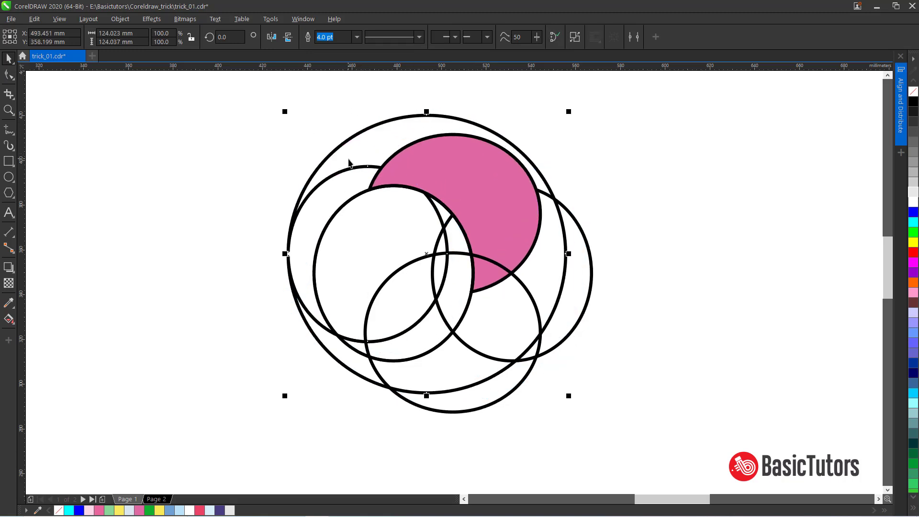
key("ctrl+z")
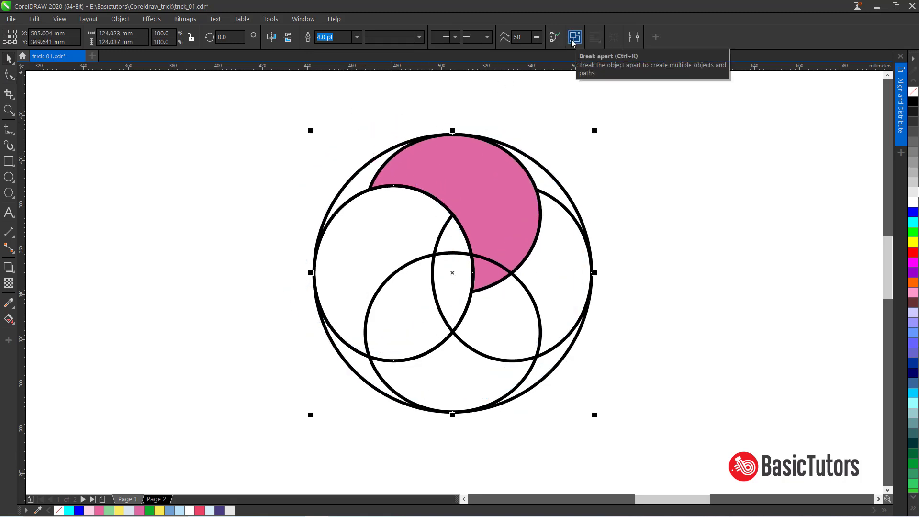
- Break the cut circle curve apart and close its upper-left piece into a filled shape
left_click(573, 43)
left_click(598, 114)
left_click(374, 160)
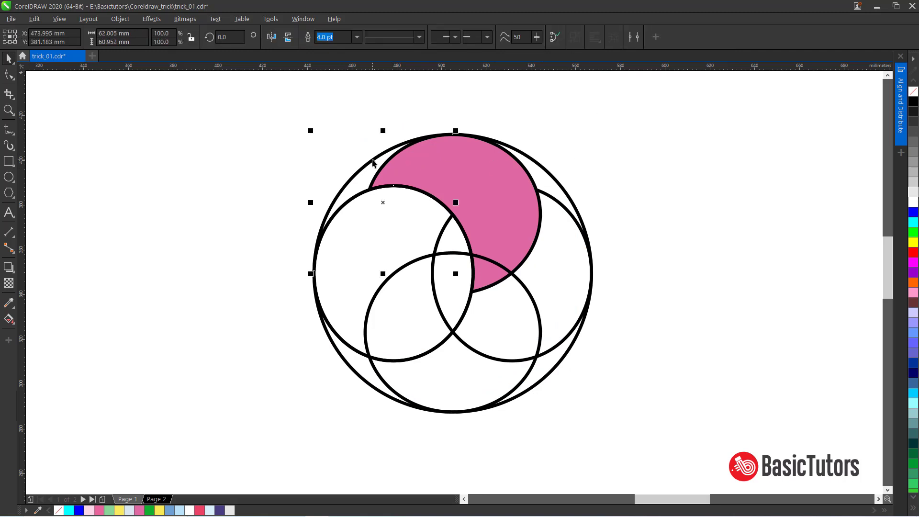
double_click(374, 160)
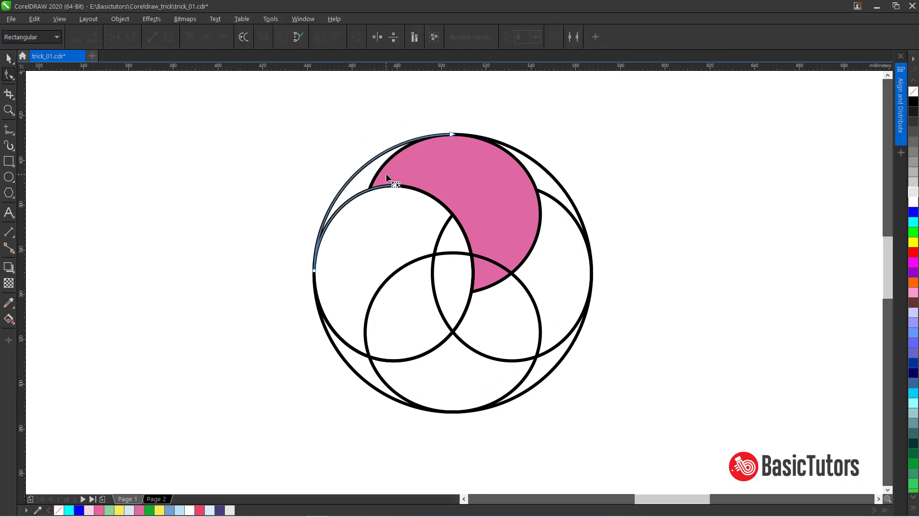
key("space")
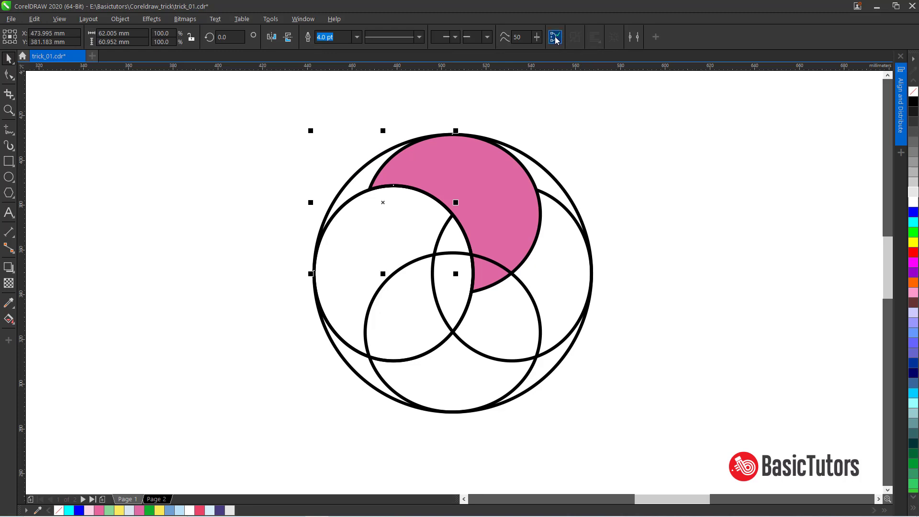
left_click(556, 38)
left_click_drag(415, 171, 317, 151)
key("ctrl+z")
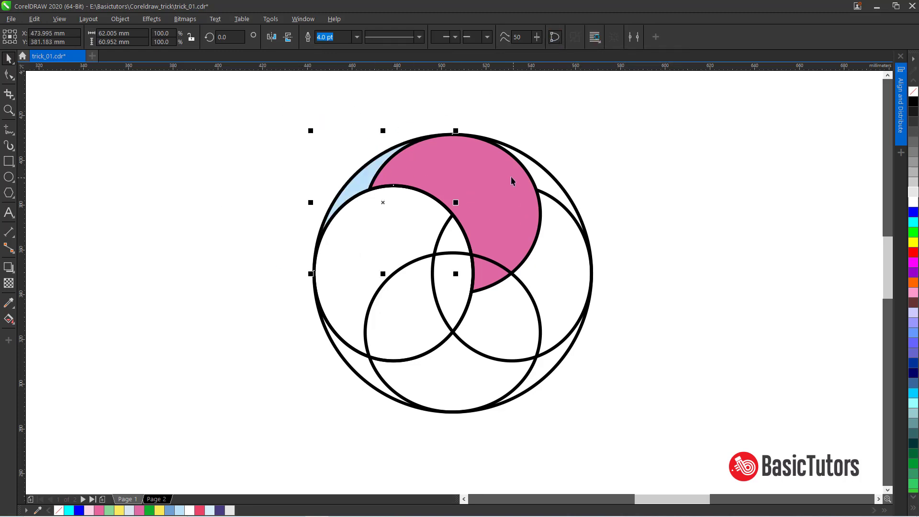
- Weld the closed light blue upper-left piece with the pink shape
left_click(495, 157, "shift")
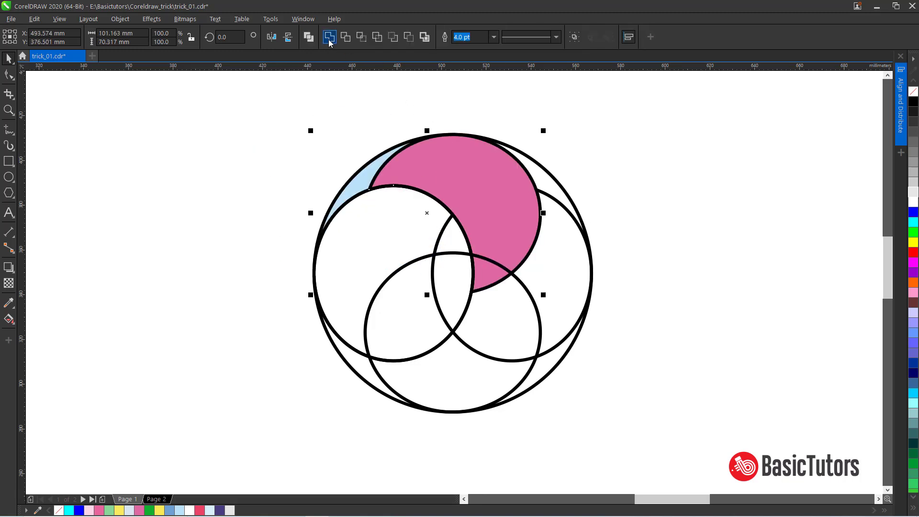
left_click(330, 41)
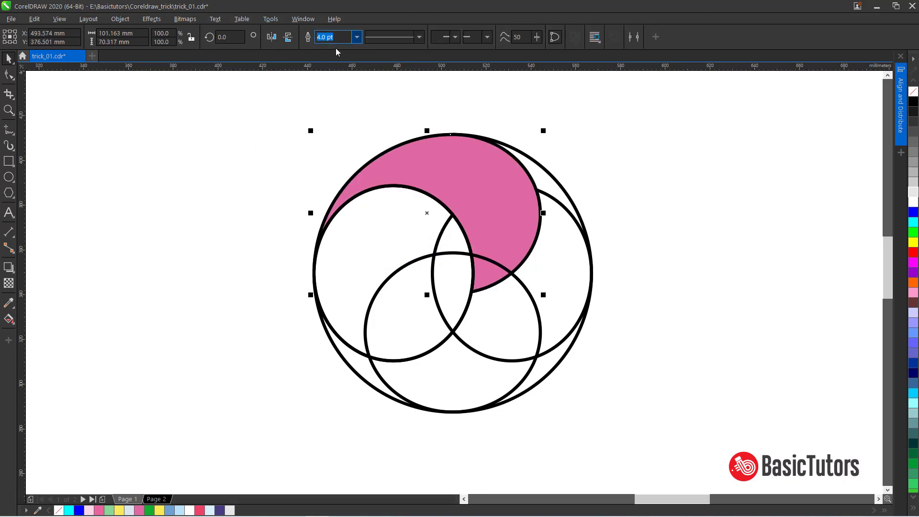
left_click(645, 181)
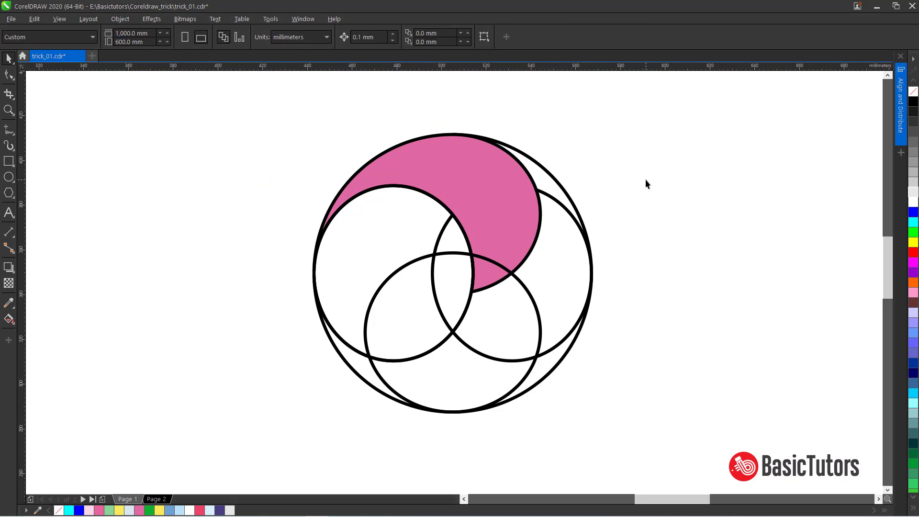
left_click(516, 194)
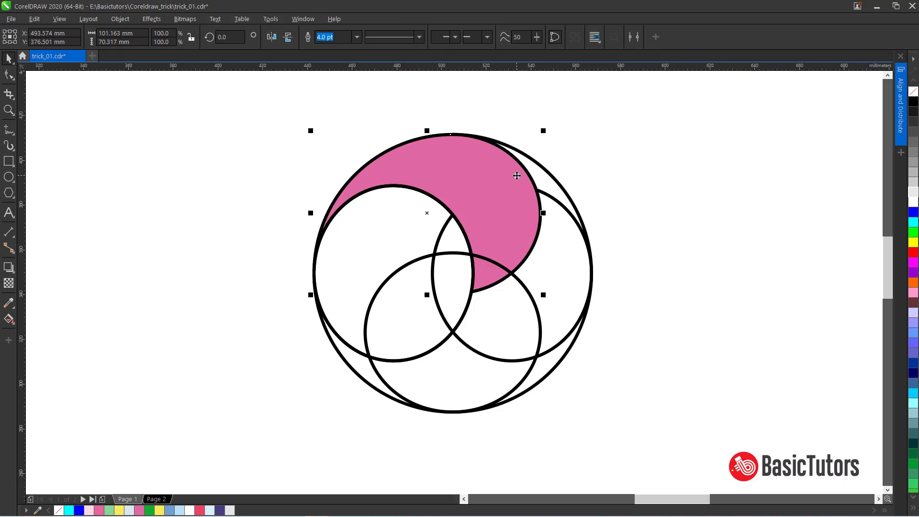
left_click(552, 174)
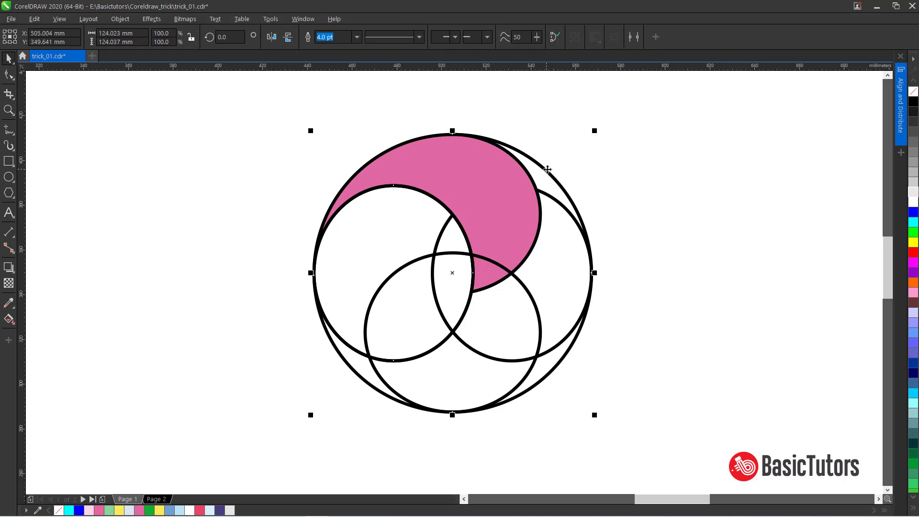
left_click_drag(545, 169, 641, 135)
key("ctrl+z")
- Open the Transform rotate settings for the outer circle and copy its rotation center X value
left_click(453, 273)
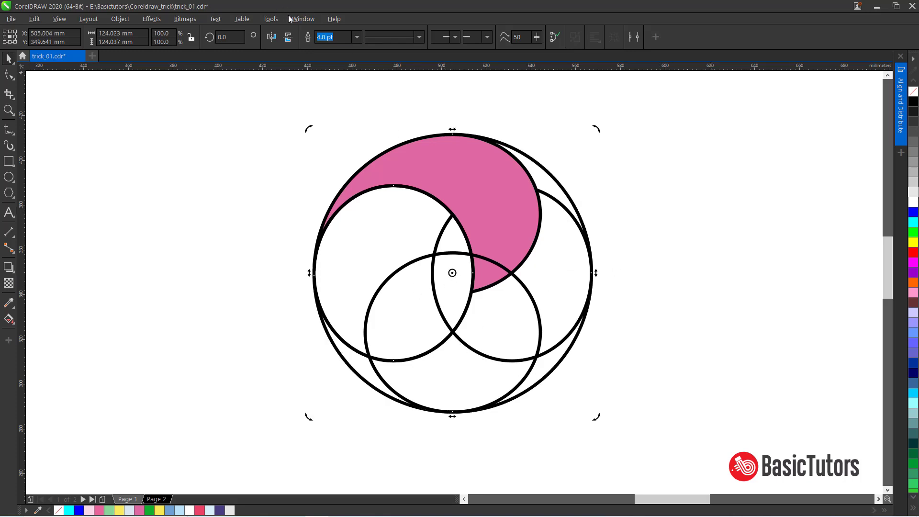
left_click(301, 19)
mouse_move(342, 168)
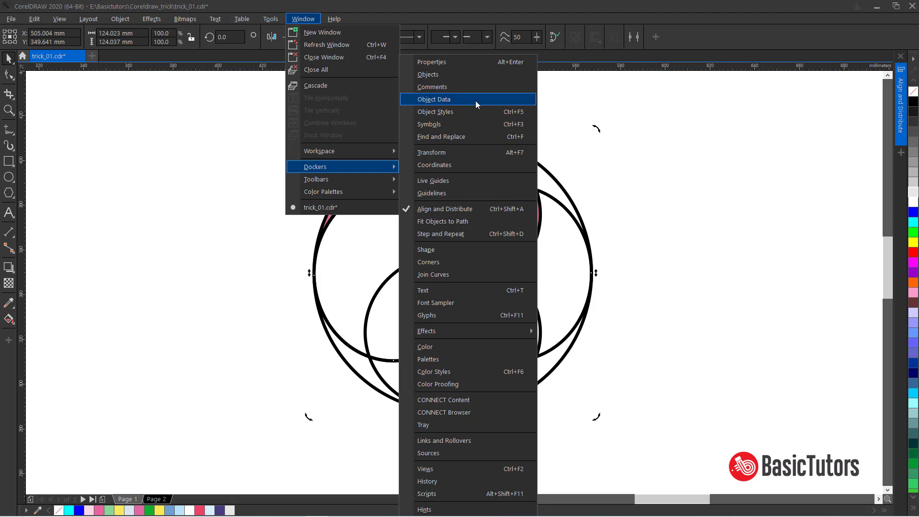
left_click(459, 153)
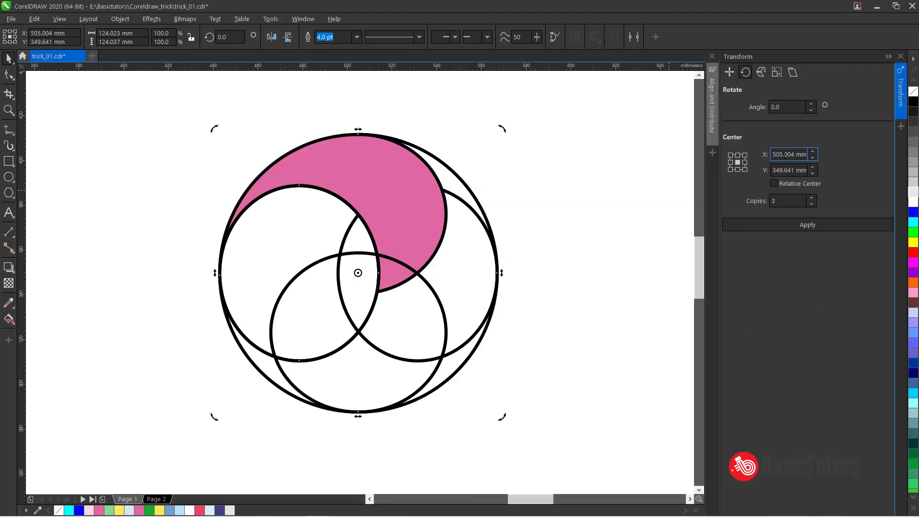
double_click(790, 154)
left_click(788, 155)
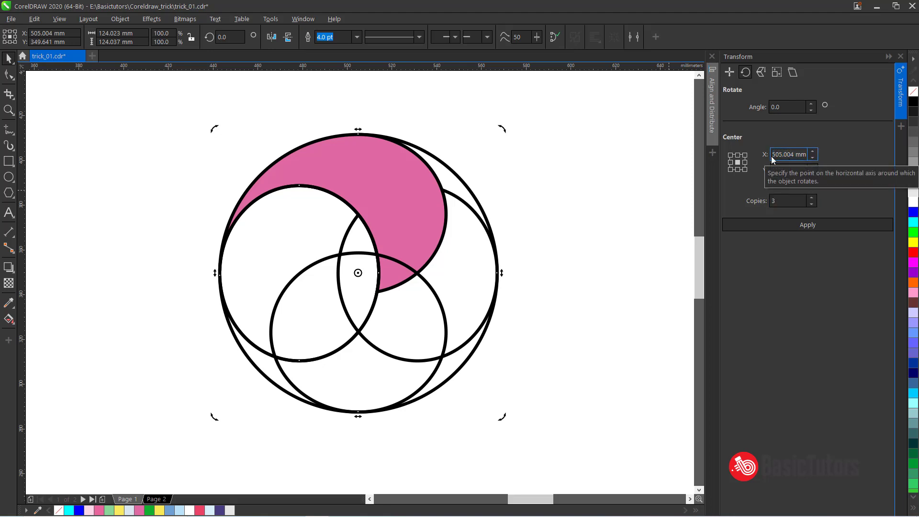
left_click_drag(773, 154, 847, 152)
right_click(798, 154)
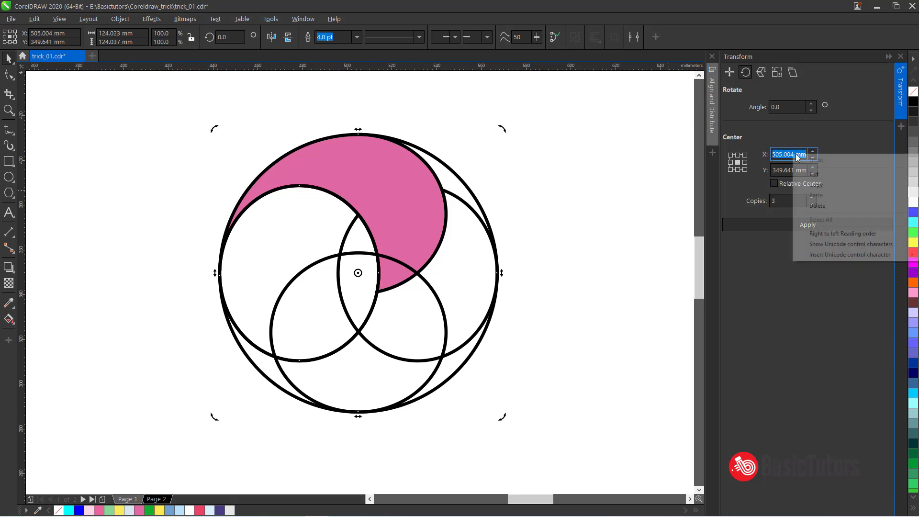
left_click(814, 184)
- Set the pink shape's rotation center X to 505.004 mm using the value copied from the outer circle
left_click(318, 165)
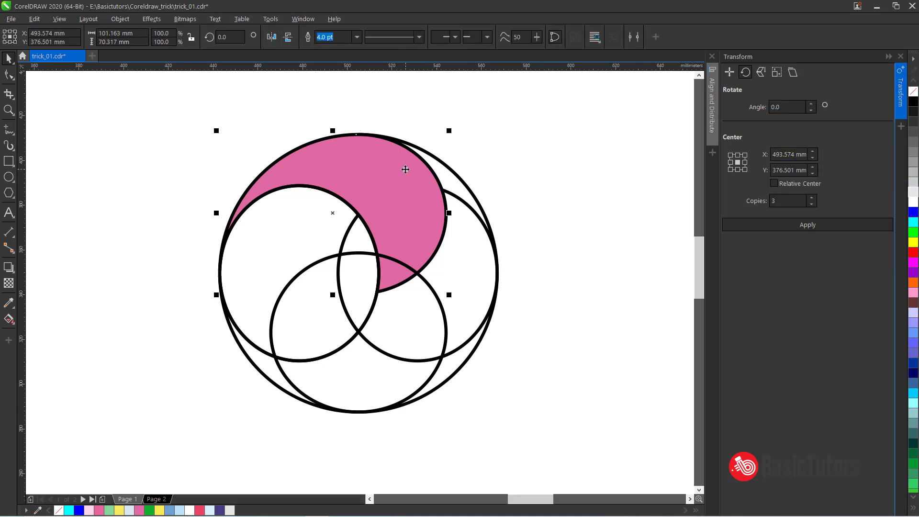
left_click_drag(406, 168, 353, 161)
key("ctrl+z")
left_click(781, 156)
left_click_drag(775, 158, 828, 154)
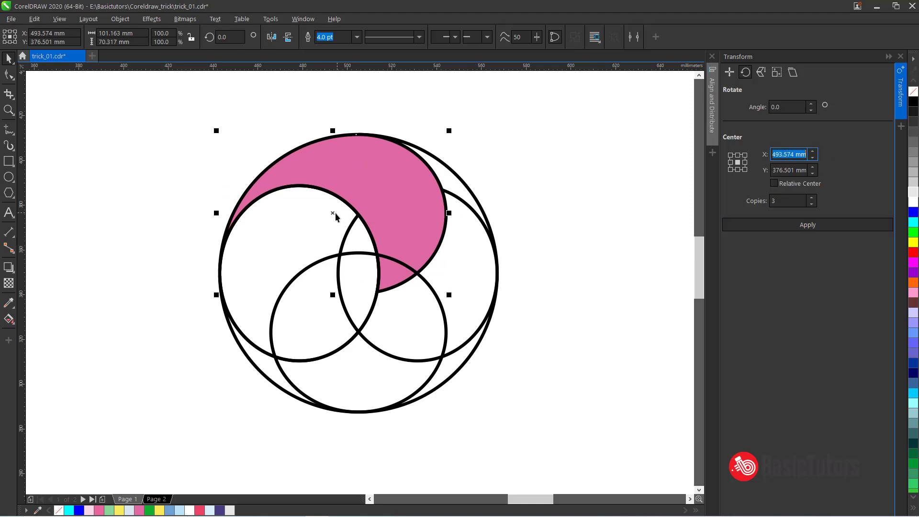
left_click(371, 217)
left_click_drag(771, 156, 837, 152)
key("ctrl+v")
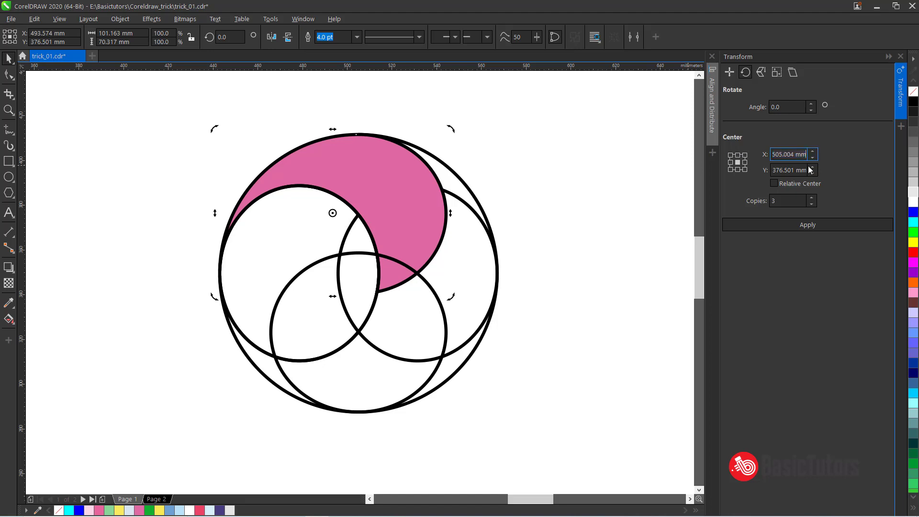
left_click(531, 179)
left_click(371, 206)
key("F10")
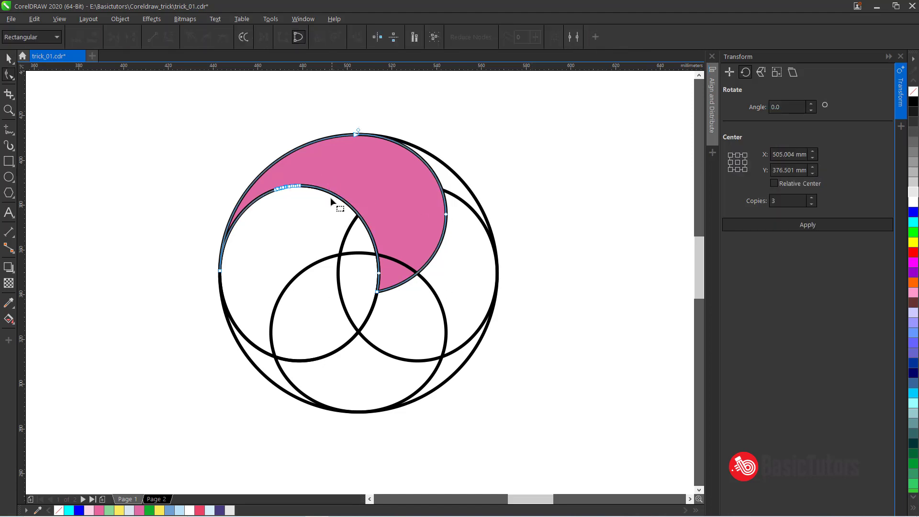
key("space")
left_click(332, 214)
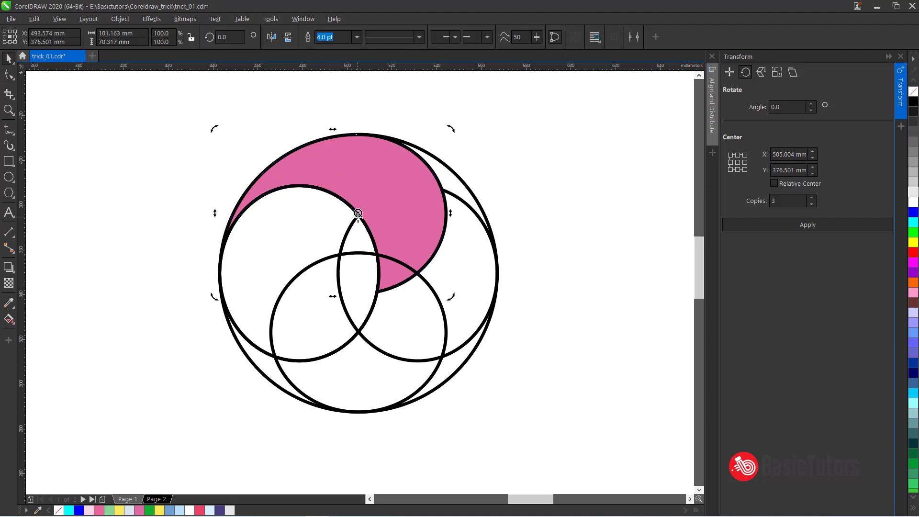
- Look up the outer circle's center Y value and set the pink shape's rotation center Y to 349.641 mm
left_click(441, 163)
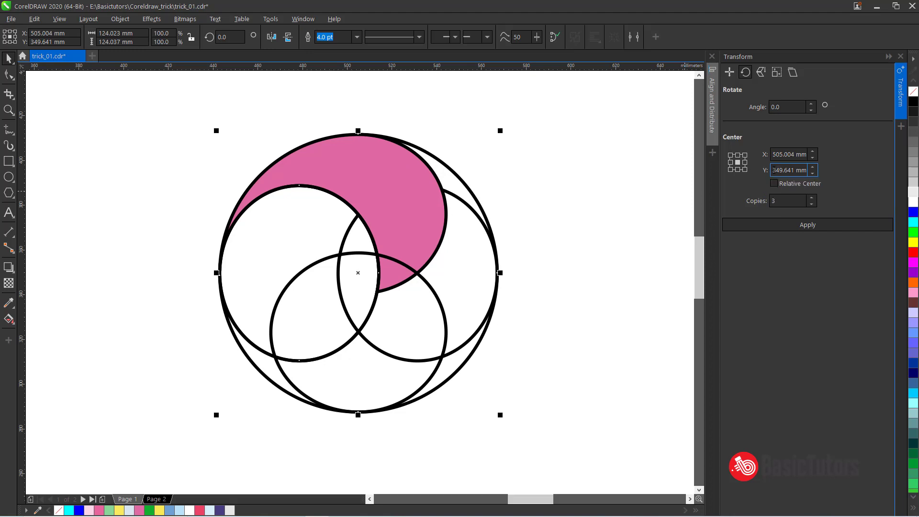
left_click_drag(773, 171, 841, 173)
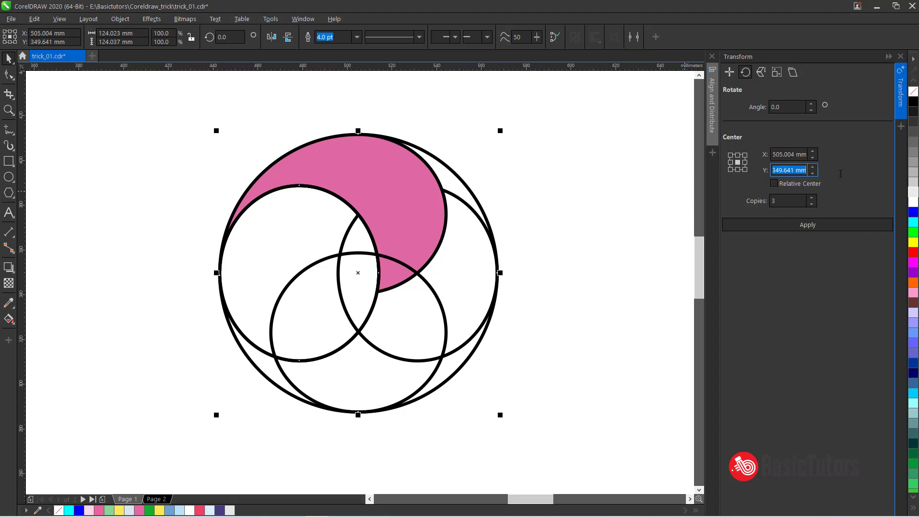
left_click(414, 154)
left_click(335, 211)
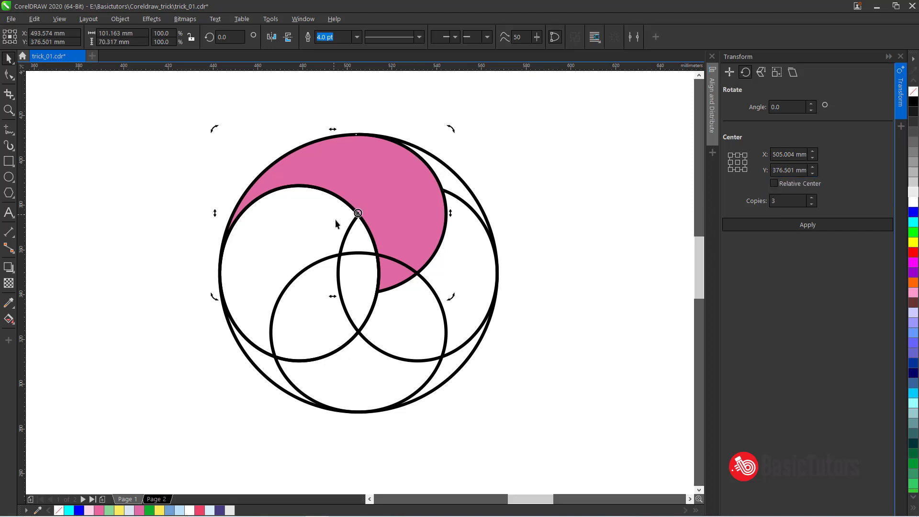
left_click_drag(335, 214, 360, 211)
left_click_drag(773, 170, 860, 167)
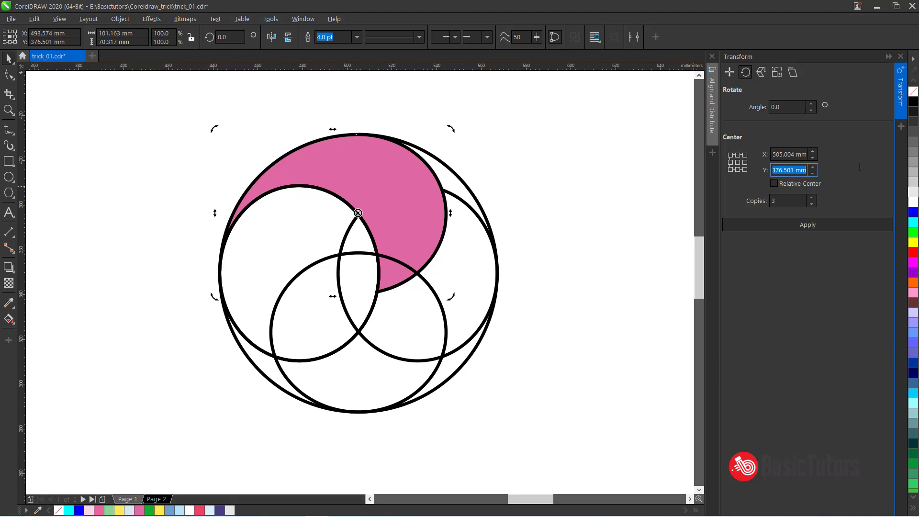
type("349.641")
key("Tab")
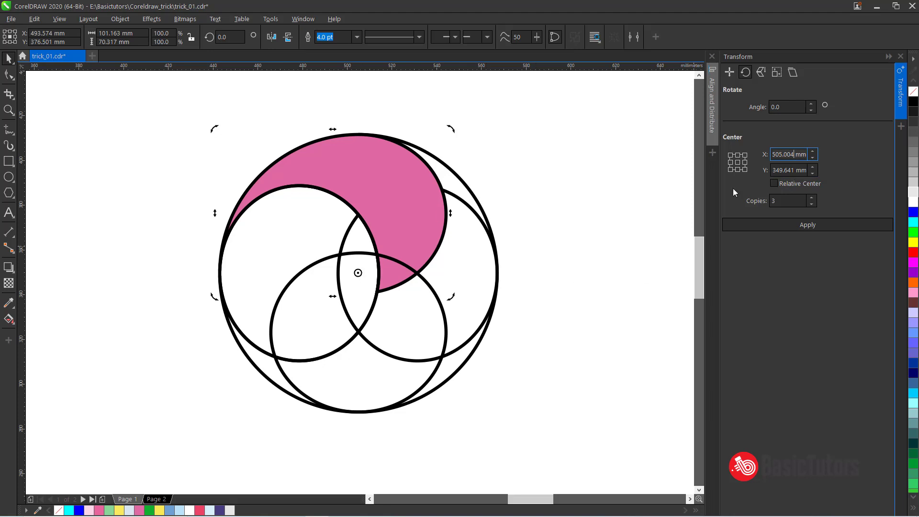
- Rotate the pink shape by 90° about the set center with 3 copies to complete the swirl
left_click(781, 107)
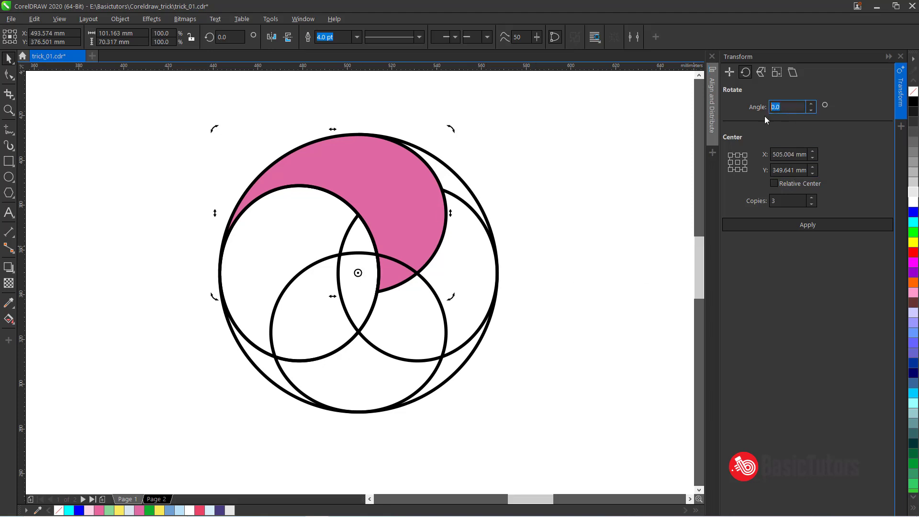
type("90")
left_click(778, 202)
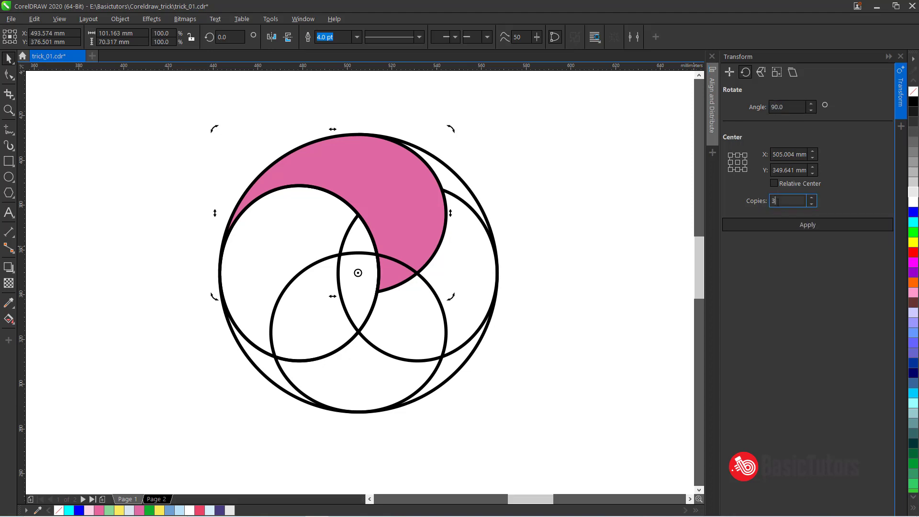
left_click(804, 228)
left_click(552, 235)
- Select all four pink swirl segments together and move them to the left, off the construction circles
left_click(351, 155)
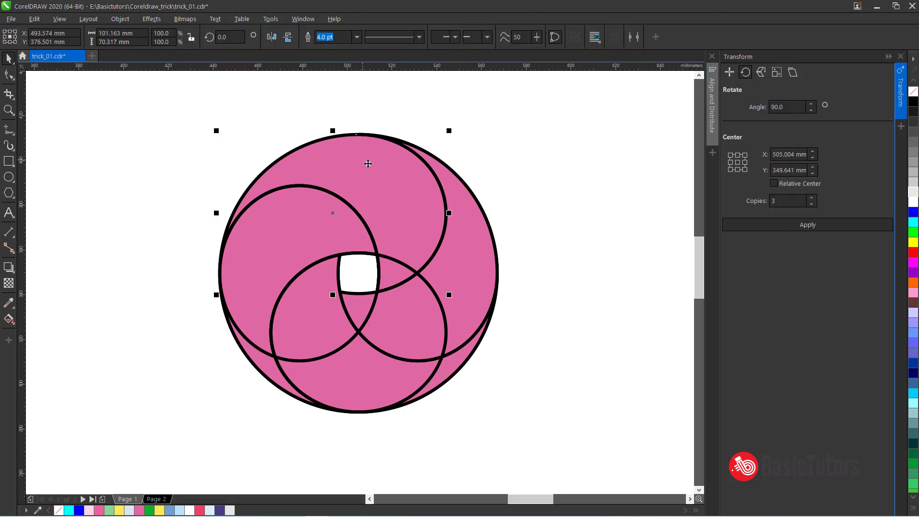
left_click(327, 357)
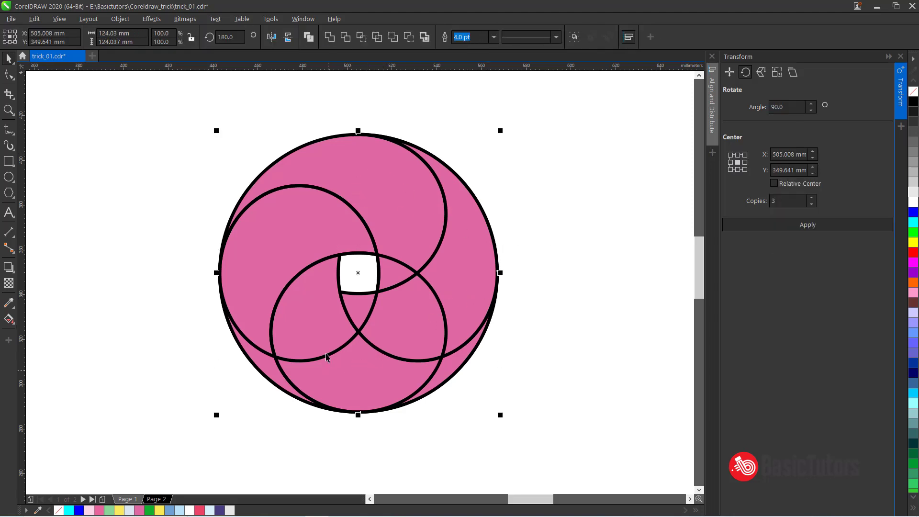
left_click(266, 233)
left_click_drag(359, 272, 128, 276)
- Delete all of the leftover construction circles and arcs beside the pink swirl
left_click(535, 400)
left_click_drag(538, 400, 341, 167)
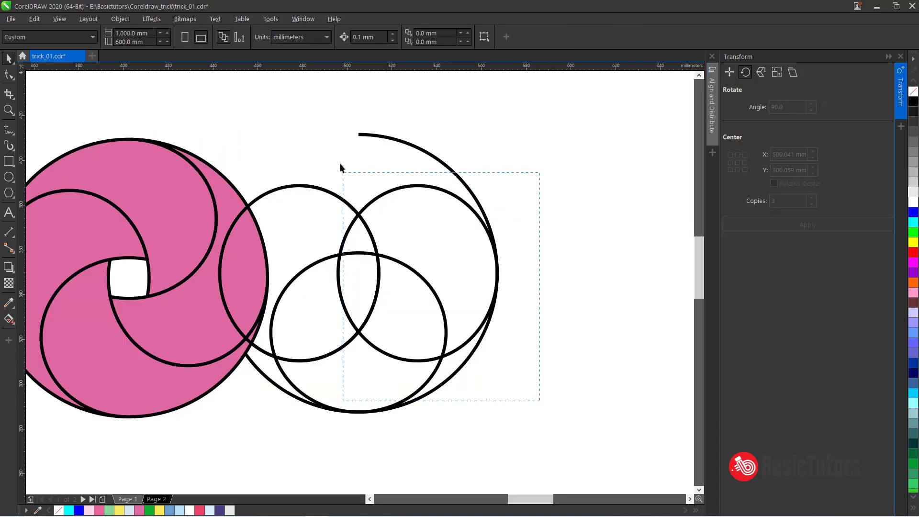
left_click_drag(320, 123, 318, 121)
key("Delete")
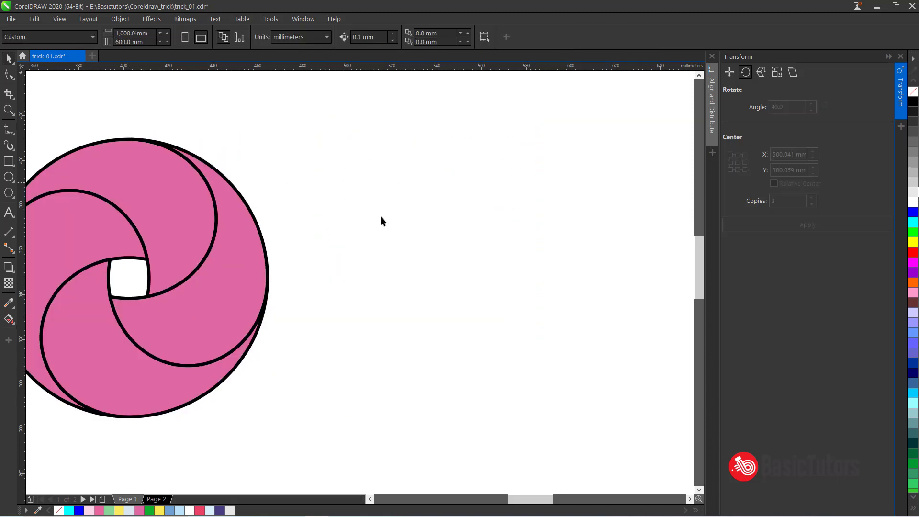
- Fill the right-hand segment of the pink swirl with green from the document palette
left_click(370, 502)
left_click(371, 503)
left_click(371, 502)
left_click(371, 502)
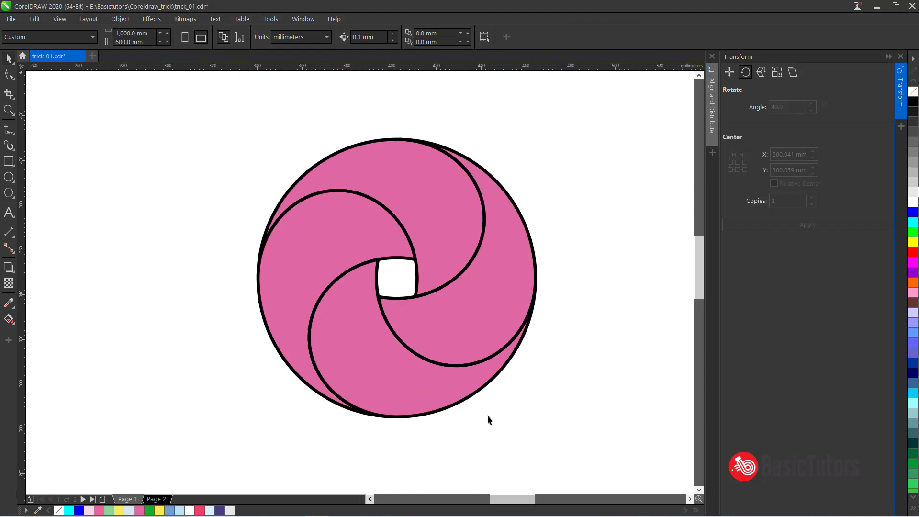
left_click(452, 204)
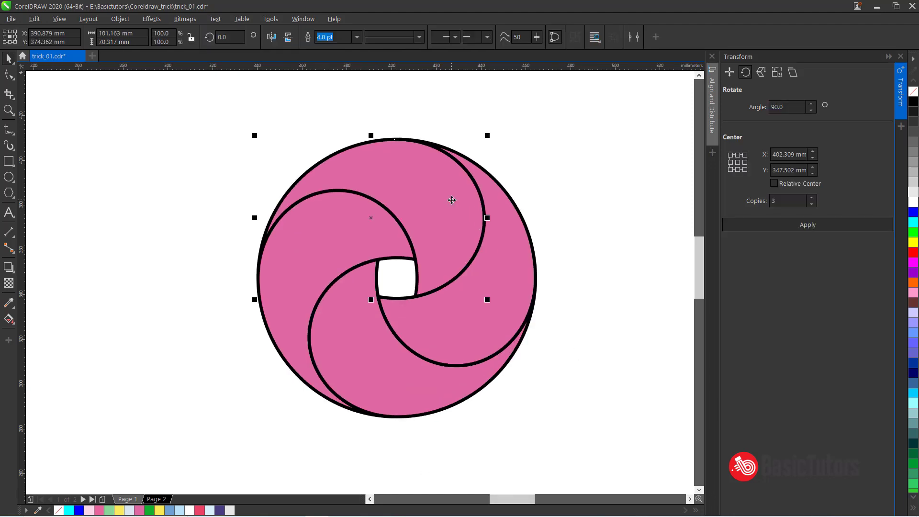
left_click(501, 215)
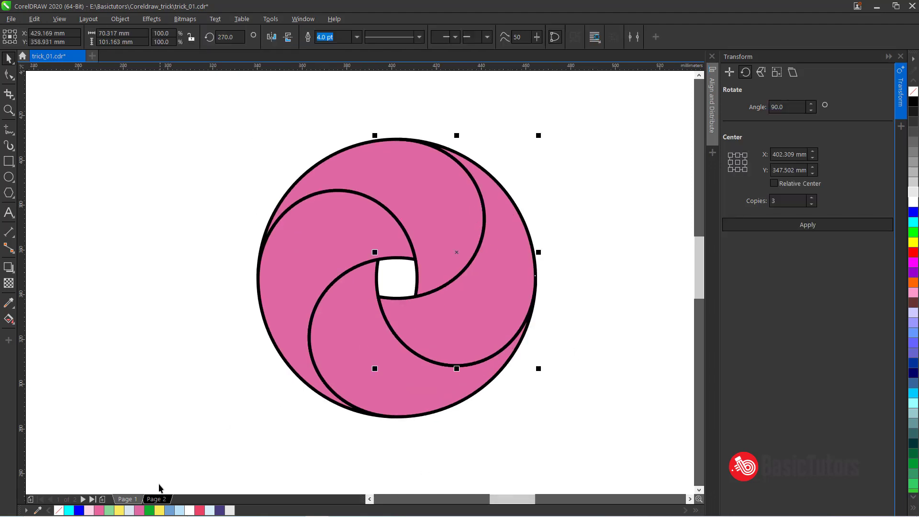
left_click(150, 510)
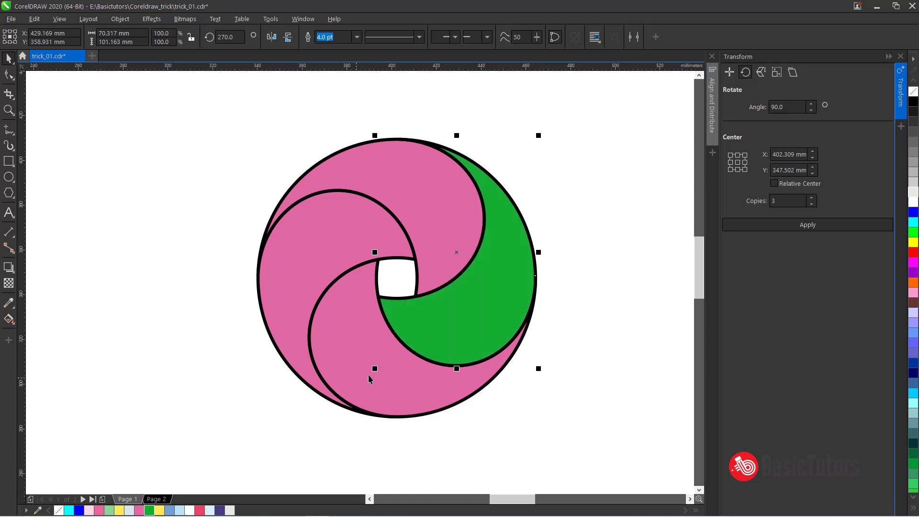
- Fill the swirl's bottom segment with yellow and its left segment with medium blue
left_click(339, 335)
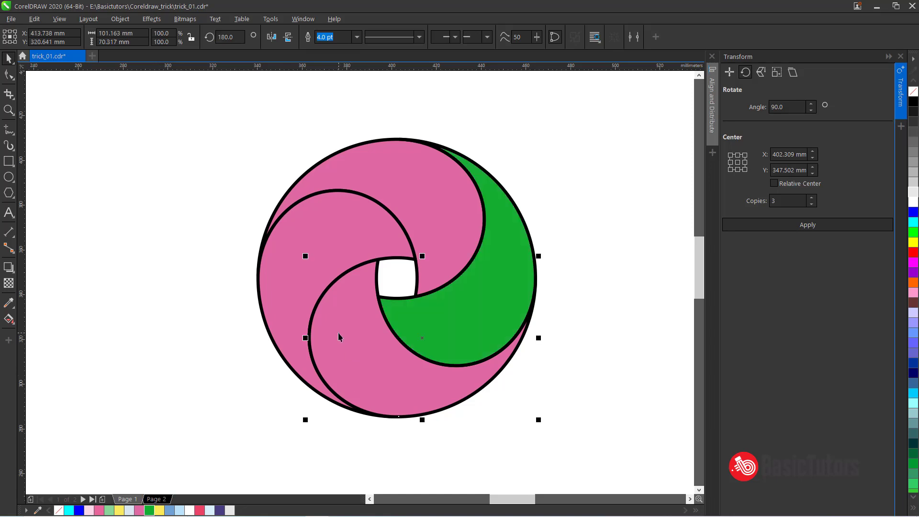
left_click(160, 510)
left_click(164, 321)
left_click(294, 213)
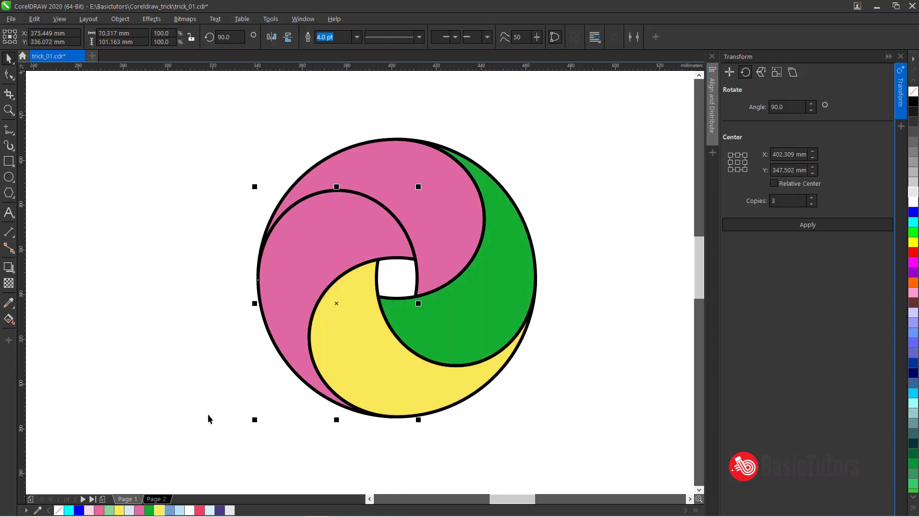
left_click(170, 511)
left_click(176, 237)
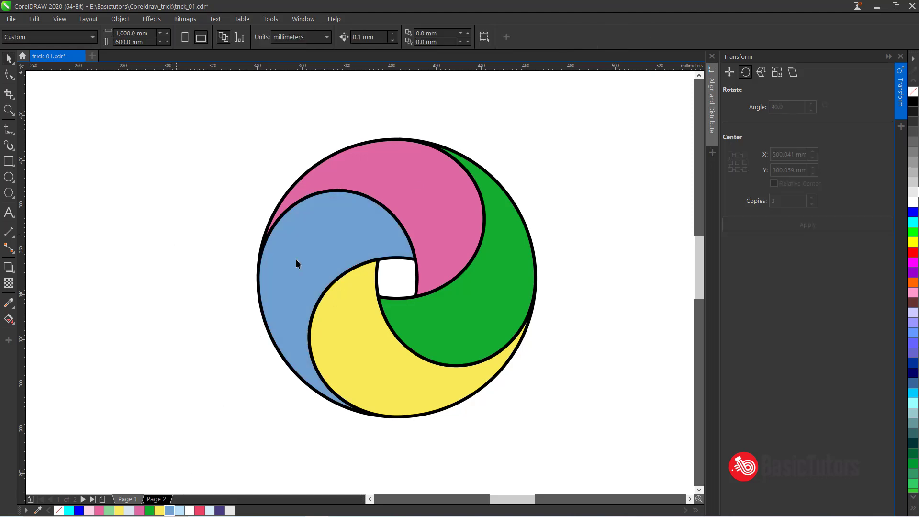
- Collapse the Transform docker, move the colored swirl about 122 mm left, and place a copy about 149 mm to its right
left_click(889, 58)
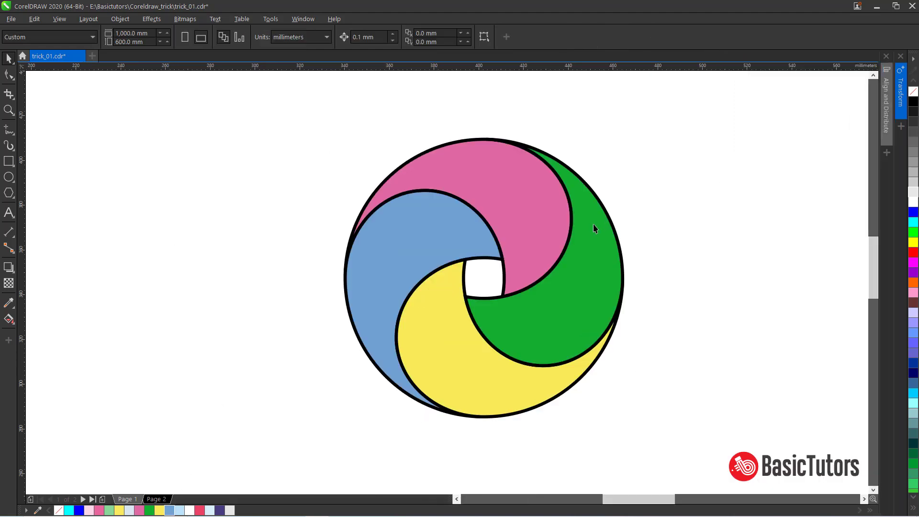
left_click_drag(289, 134, 643, 436)
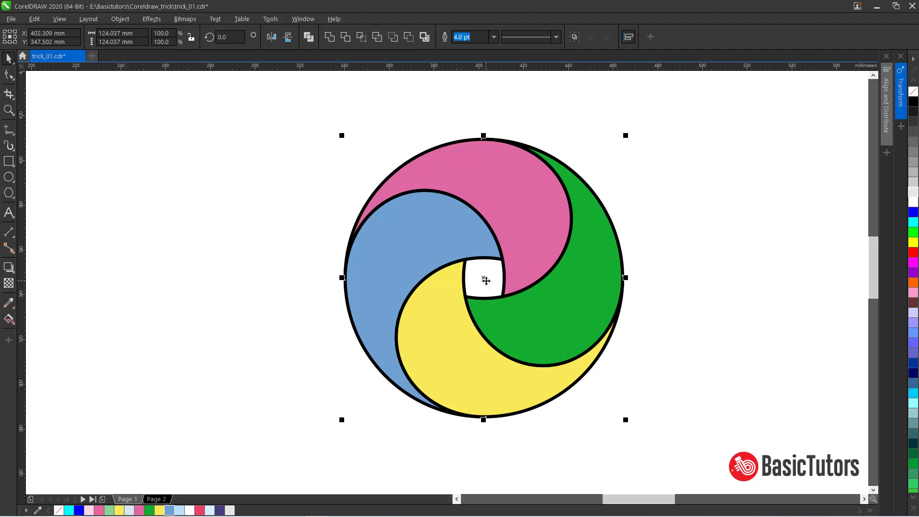
left_click_drag(486, 281, 215, 281)
left_click(383, 406)
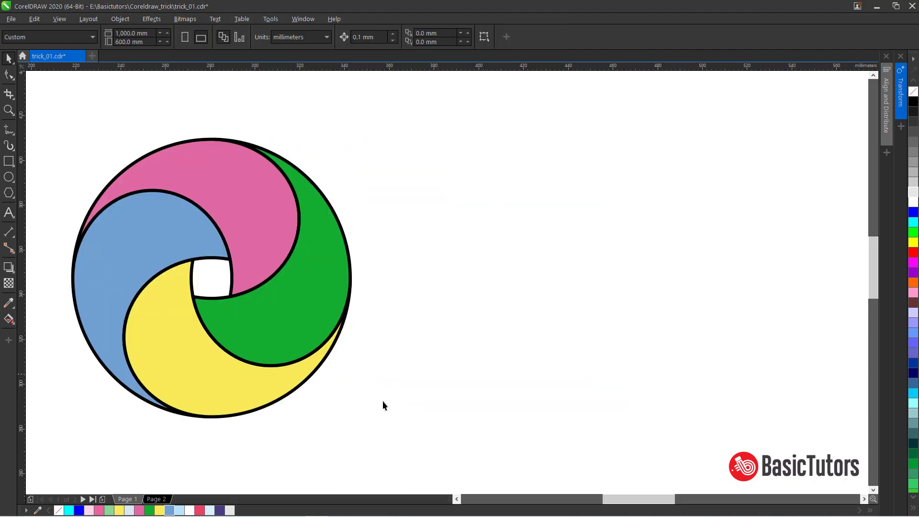
left_click_drag(396, 427, 55, 121)
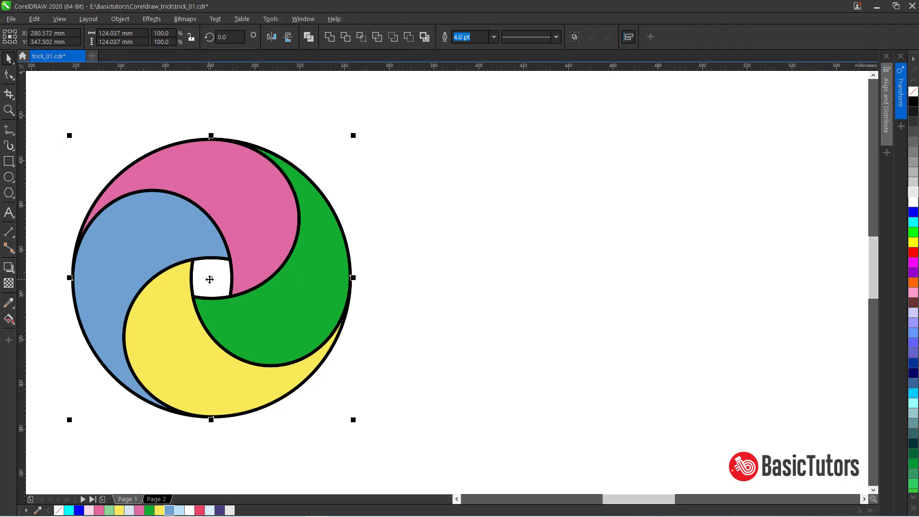
left_click_drag(209, 279, 543, 279)
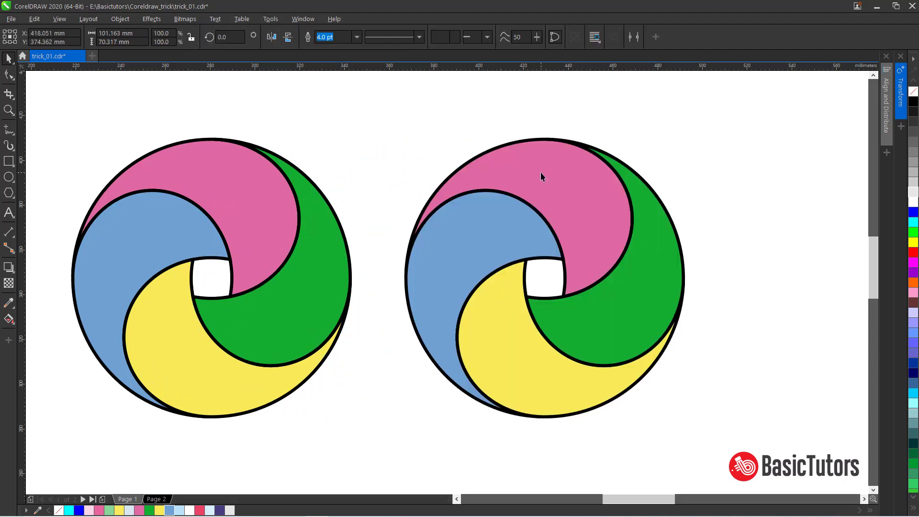
- Apply a linear gradient across the copied swirl's pink segment from upper left to right, with light blue sampled as its start color
left_click(8, 319)
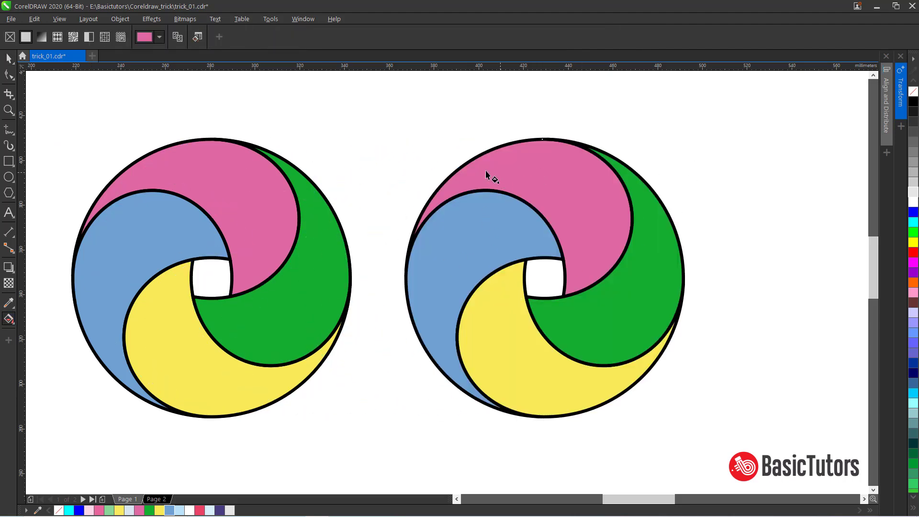
left_click_drag(469, 170, 624, 214)
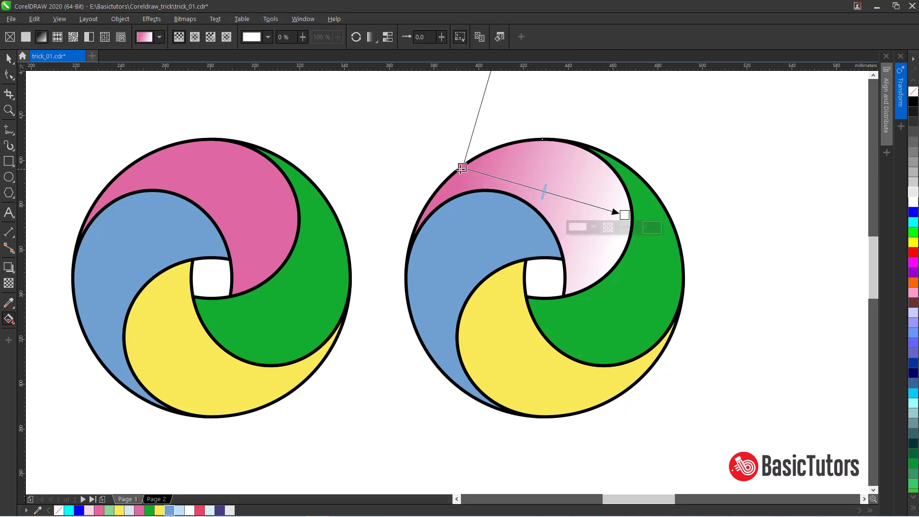
left_click(432, 179)
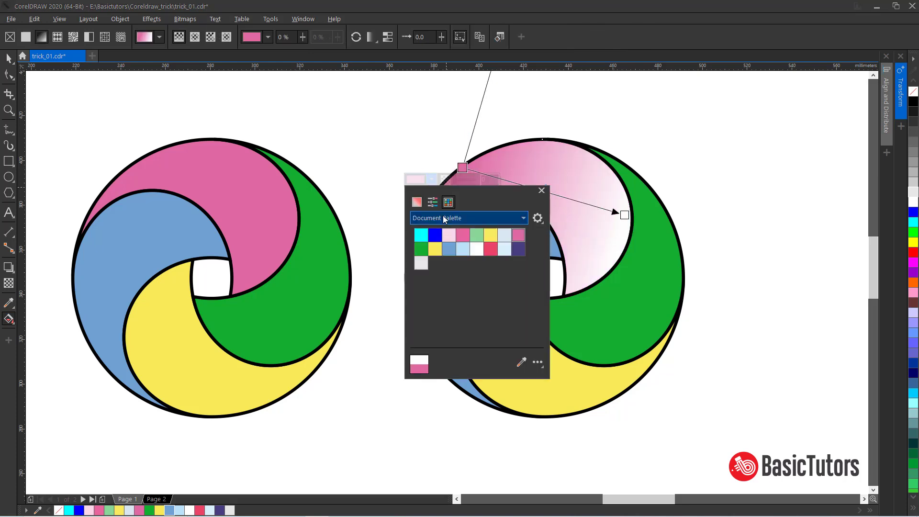
left_click(521, 365)
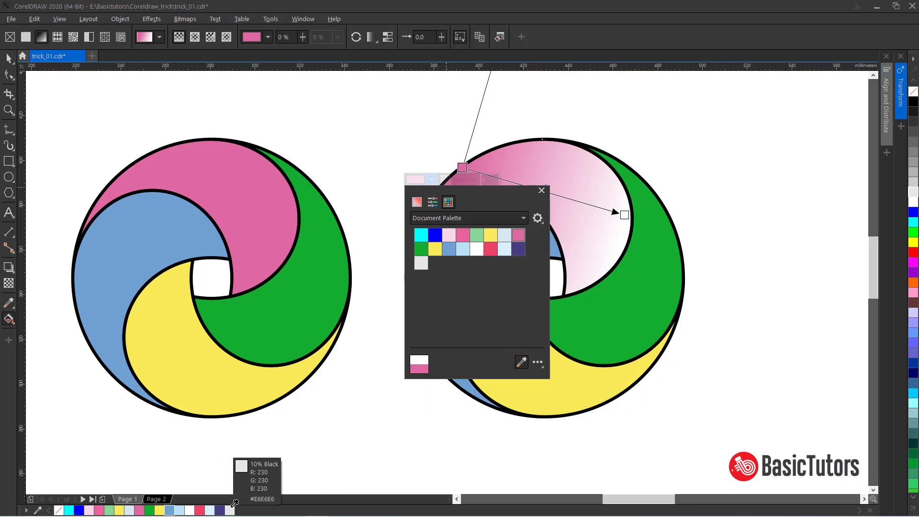
left_click(215, 501)
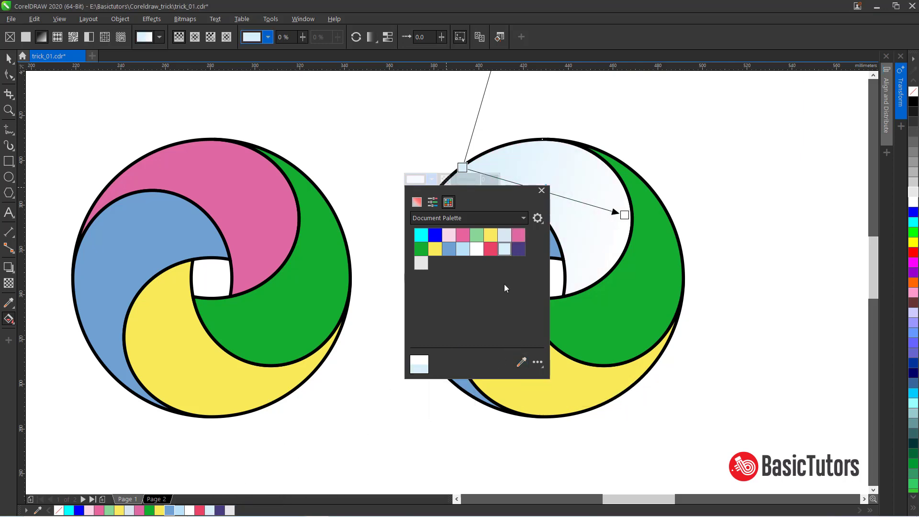
- Set the end color of the segment's gradient to the dark purple sampled from the document palette
left_click(624, 215)
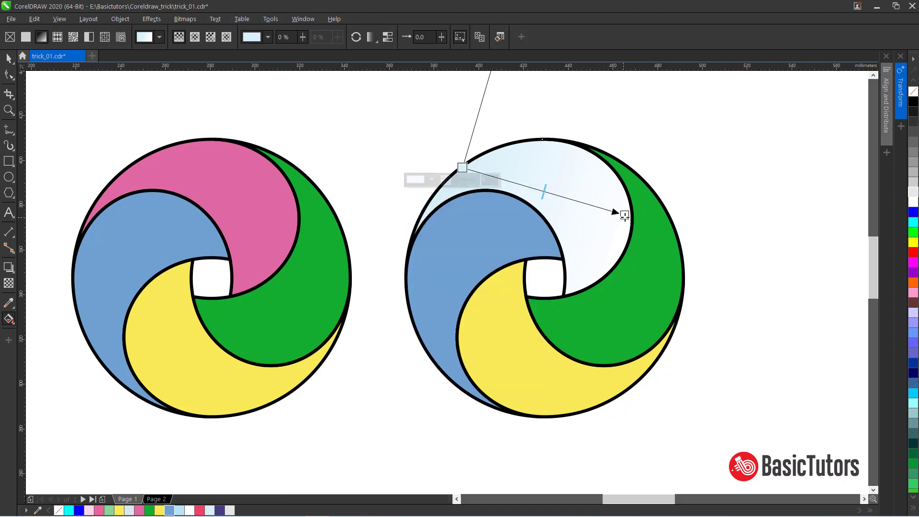
left_click(594, 227)
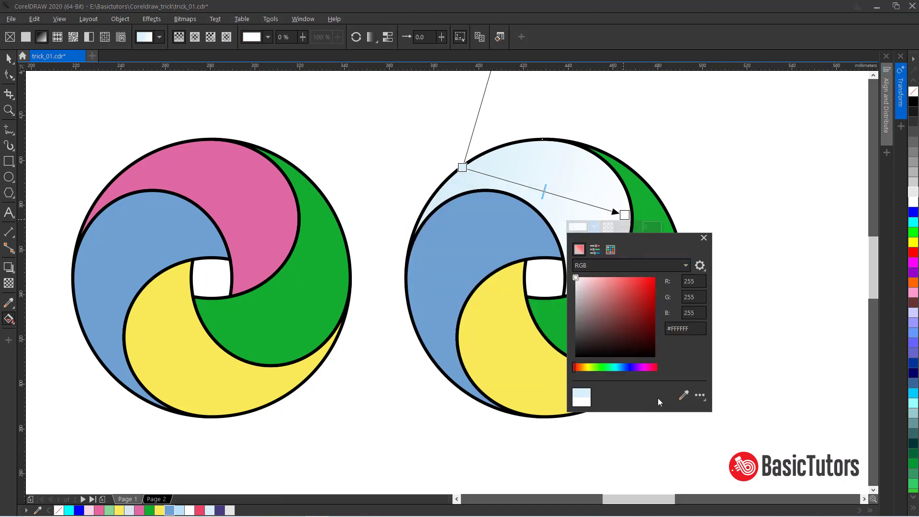
left_click(684, 396)
left_click(220, 510)
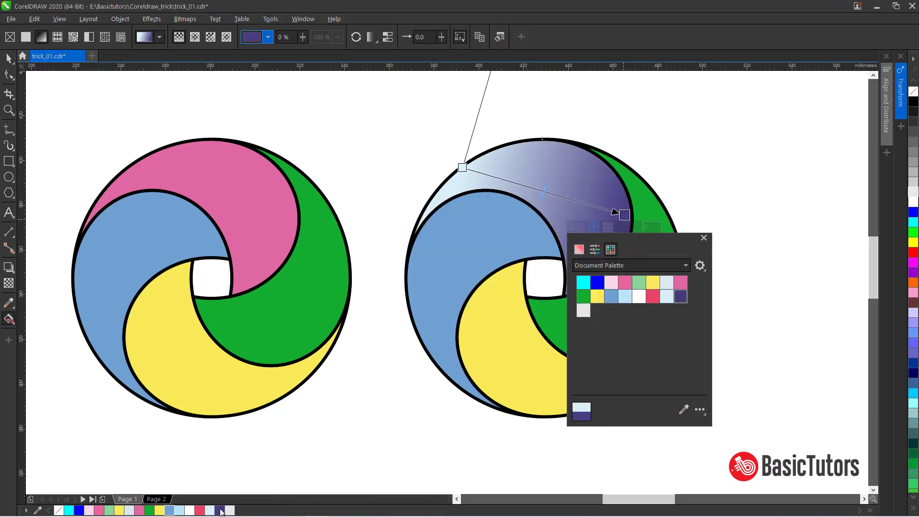
left_click(8, 59)
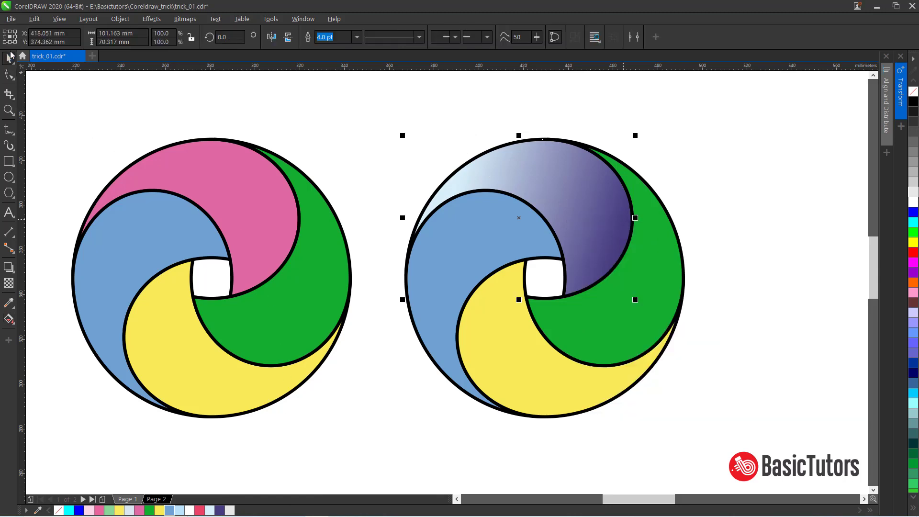
left_click(434, 130)
- Copy the properties of the light blue to purple gradient segment onto the copied swirl's green segment
left_click(621, 225)
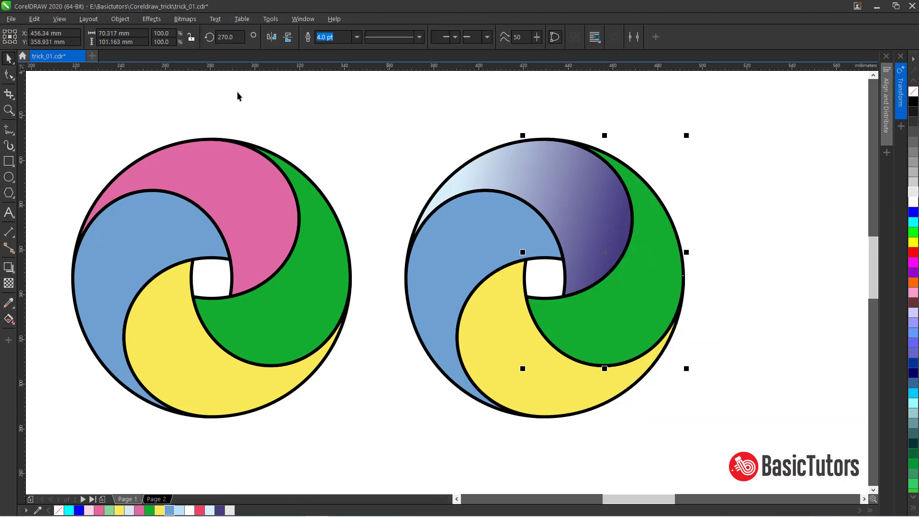
left_click(34, 19)
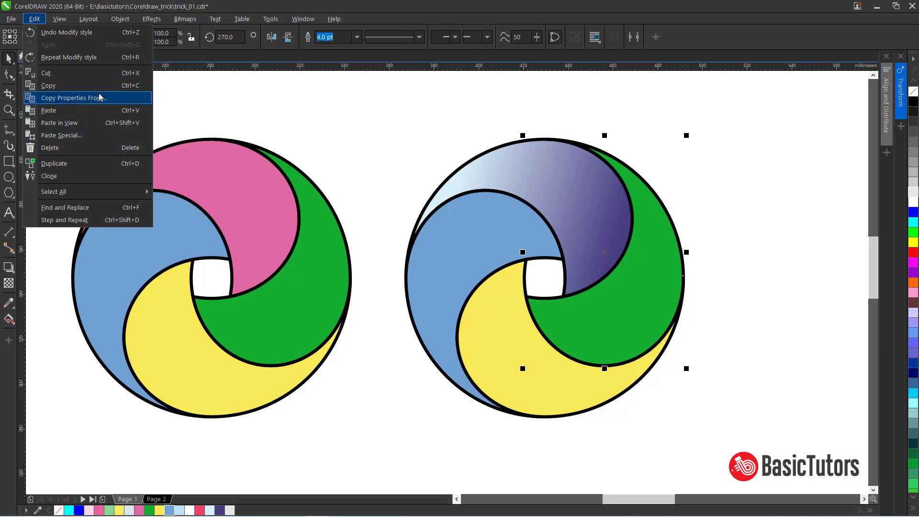
left_click(71, 98)
left_click(472, 286)
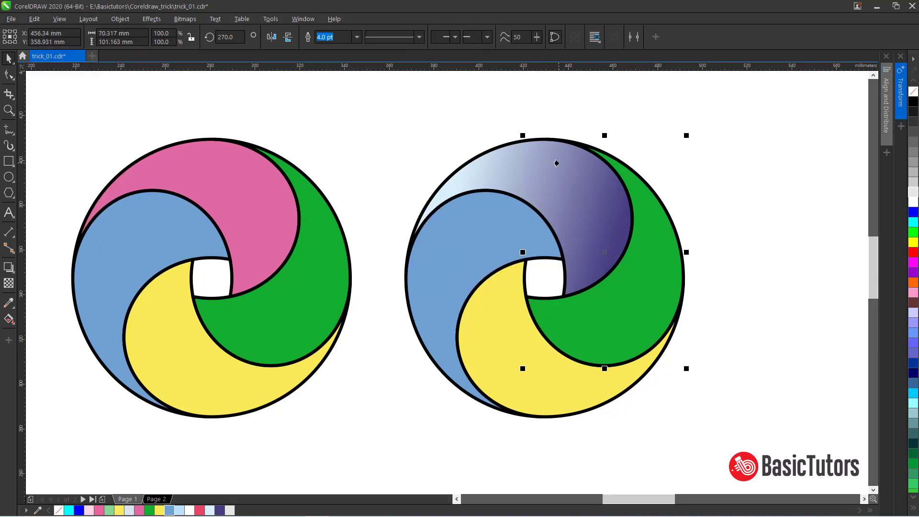
left_click(555, 163)
- Copy the outline pen, outline color and fill of the top gradient segment onto the copied swirl's yellow and blue segments
left_click(455, 311)
left_click(428, 253, "shift")
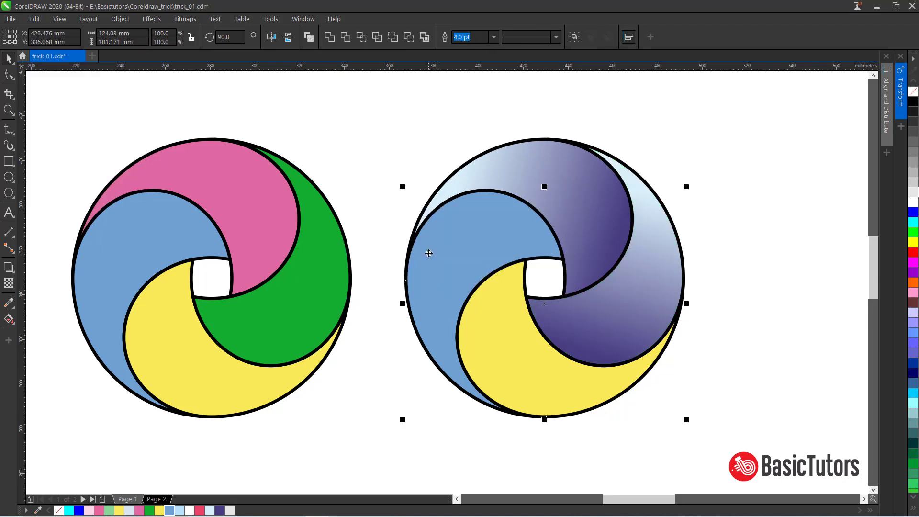
left_click(35, 19)
left_click(77, 97)
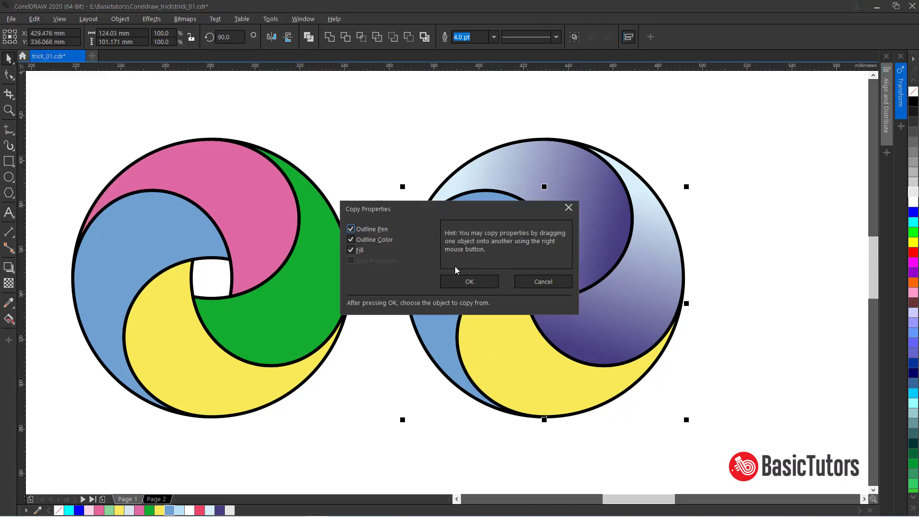
left_click(467, 280)
left_click(554, 154)
left_click(721, 168)
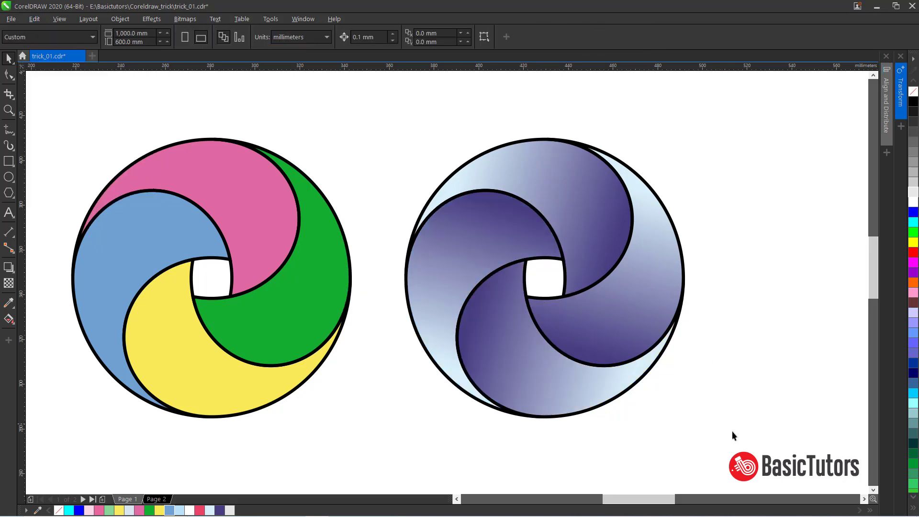
- Remove the outline from all segments of the light blue to purple gradient swirl by setting its width to None
left_click_drag(735, 441, 388, 104)
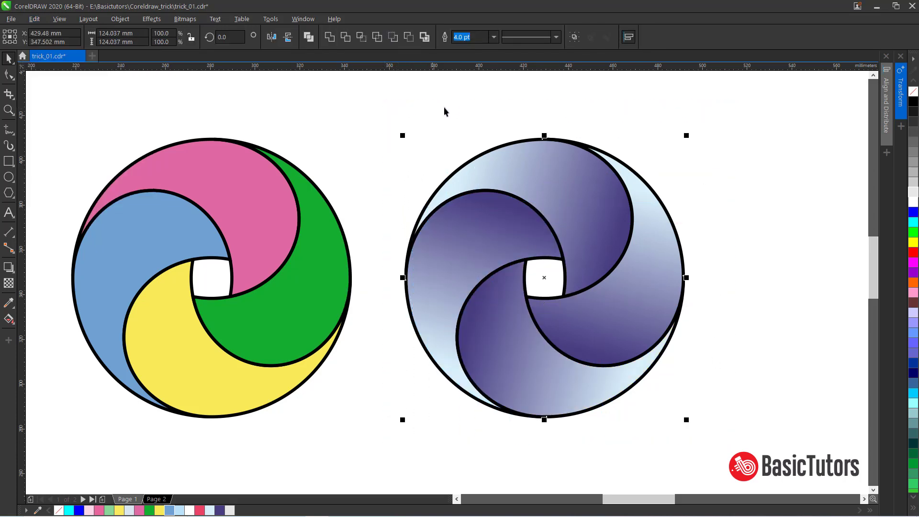
left_click(493, 37)
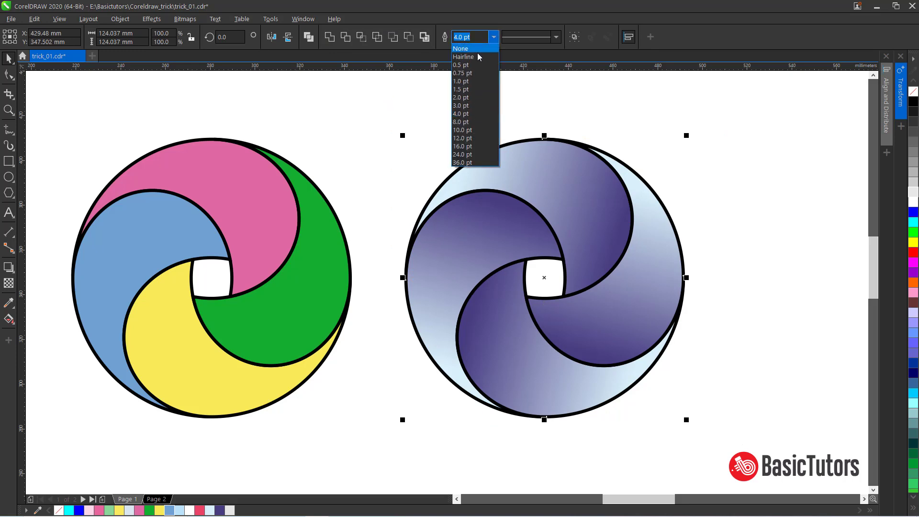
left_click(478, 51)
left_click(760, 190)
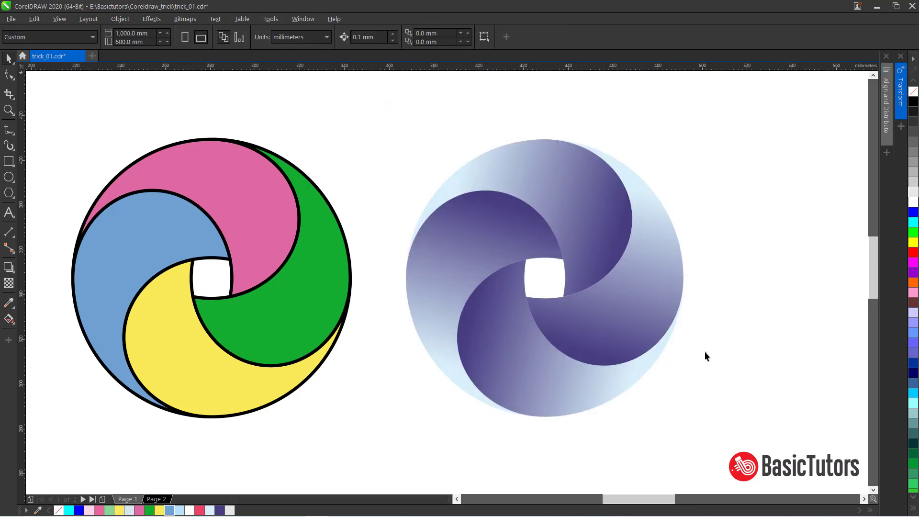
- Place a copy of the outline-free purple gradient swirl about 160 mm to its right, horizontally level with the original
left_click_drag(634, 502, 656, 503)
mouse_move(479, 434)
left_mouse_down()
mouse_move(173, 198)
mouse_move(138, 119)
left_mouse_up()
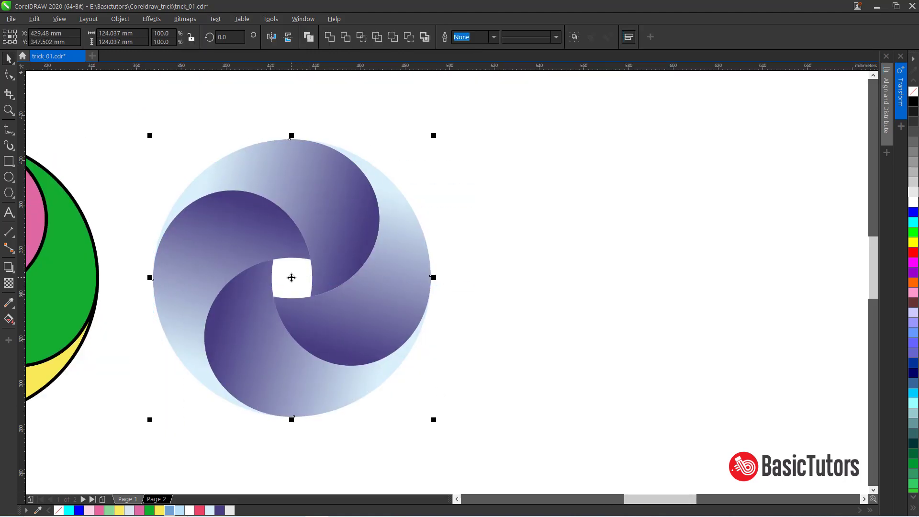
left_click_drag(292, 278, 651, 278)
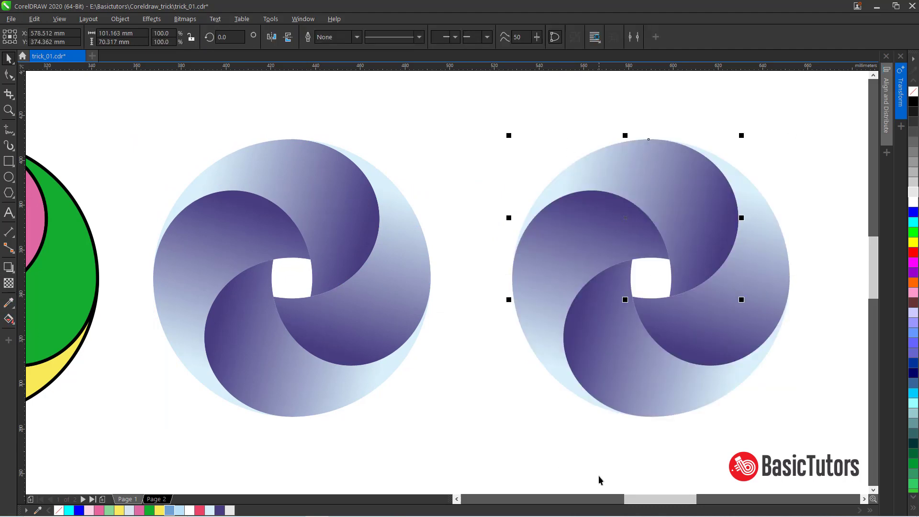
- Fill the top segment of the new swirl copy with a multi-band metallic gold gradient preset using the Interactive Fill tool
left_click_drag(634, 500, 650, 499)
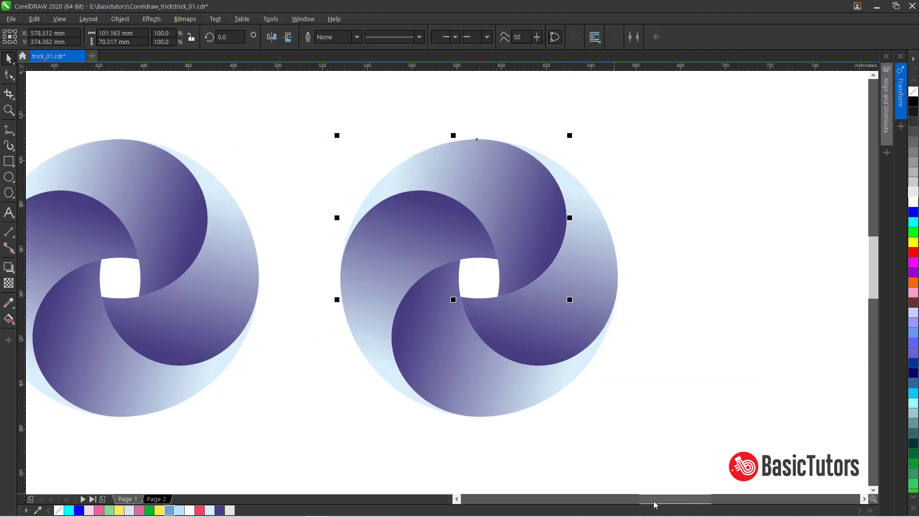
left_click(8, 319)
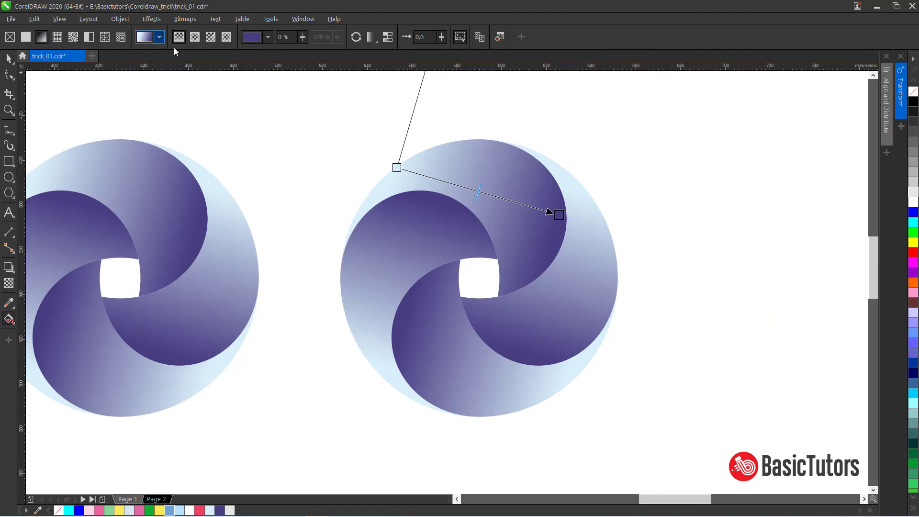
left_click(160, 38)
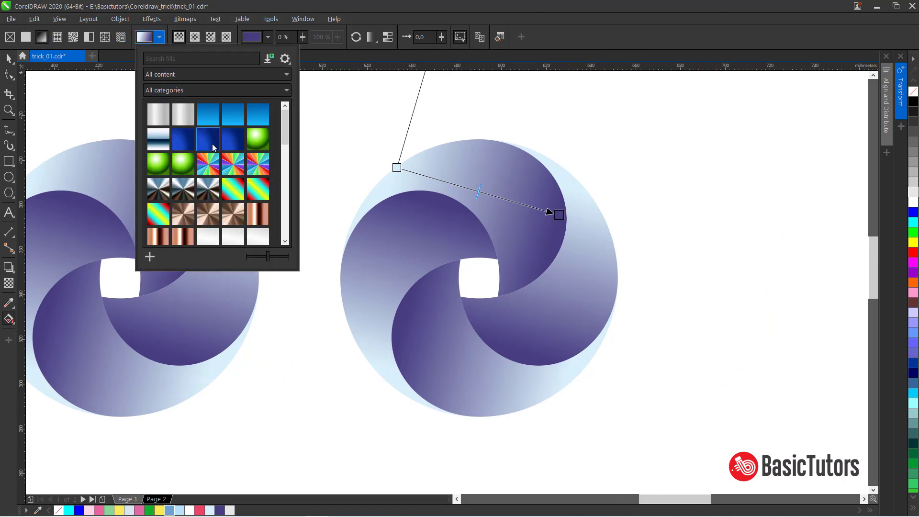
scroll(213, 144, "down", 4)
left_click(185, 199)
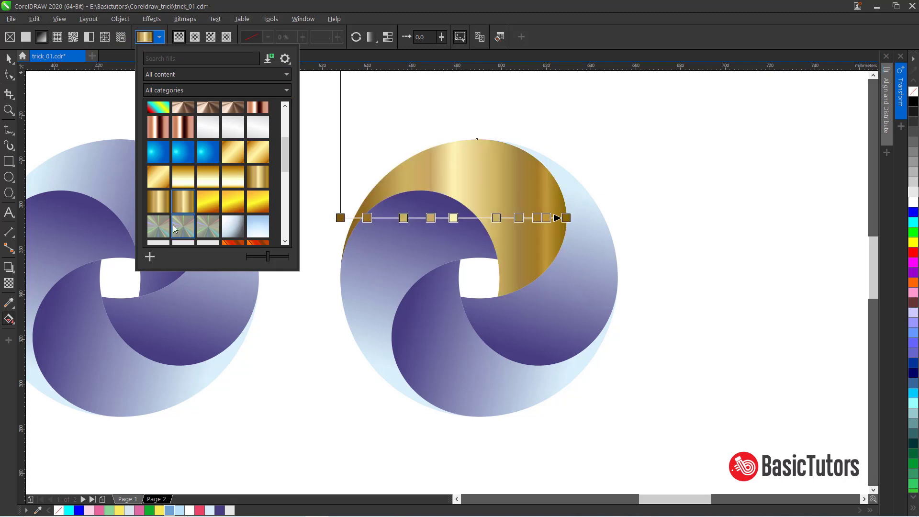
- Copy the properties of the gold top segment onto the three remaining purple gradient segments of the same swirl
left_click(9, 58)
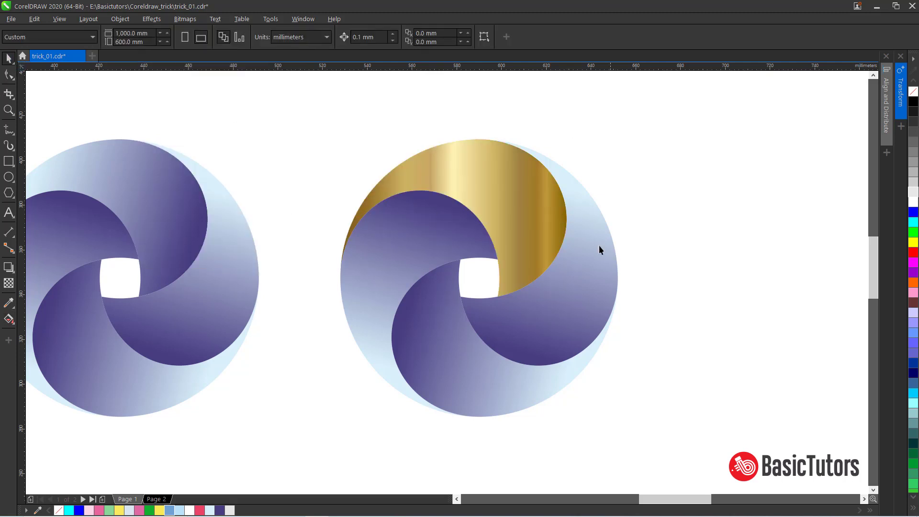
left_click(569, 313)
left_click(468, 390, "shift")
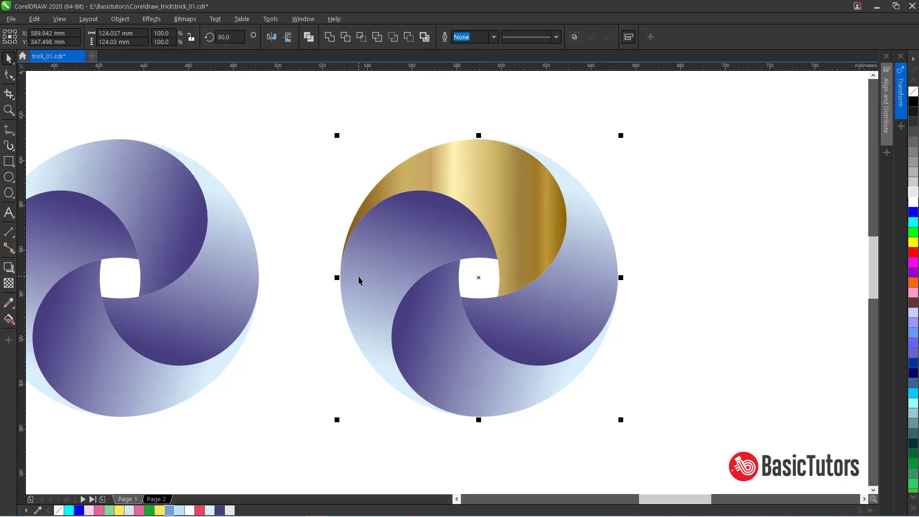
left_click(34, 19)
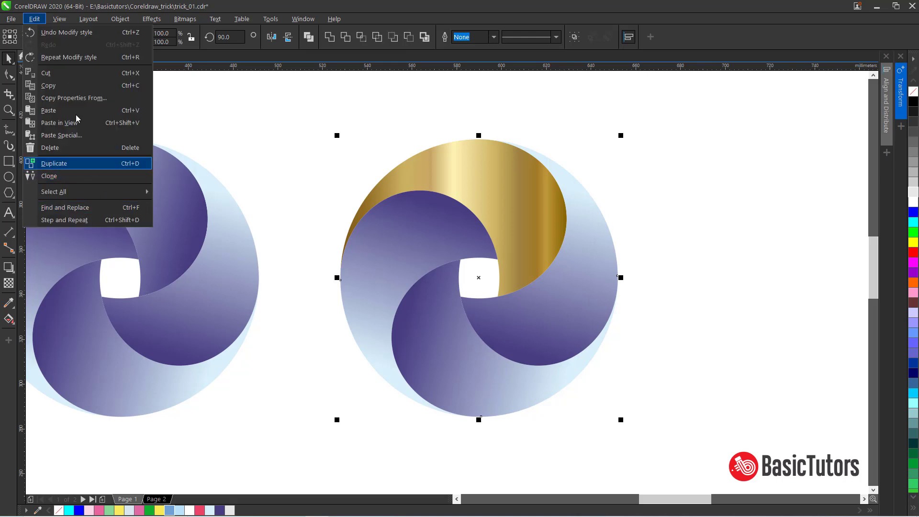
left_click(89, 97)
left_click(468, 281)
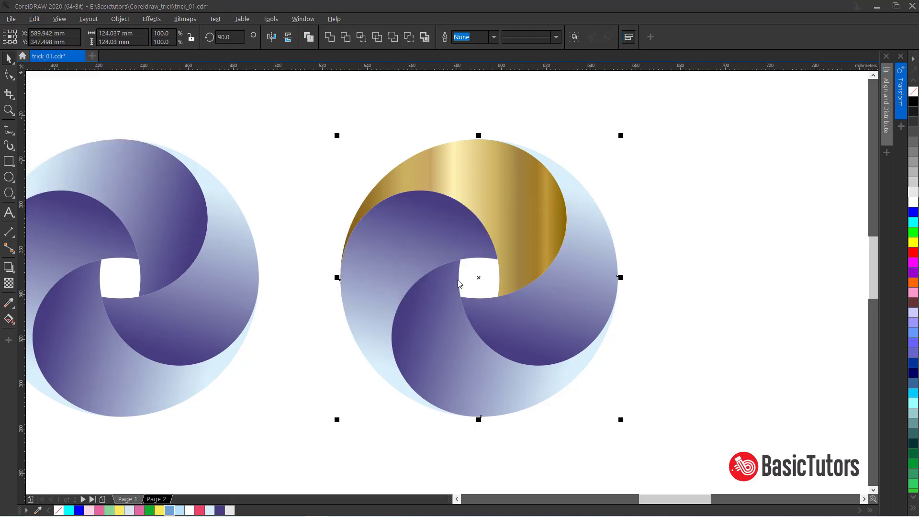
left_click(479, 156)
left_click(664, 176)
scroll(651, 202, "down", 2)
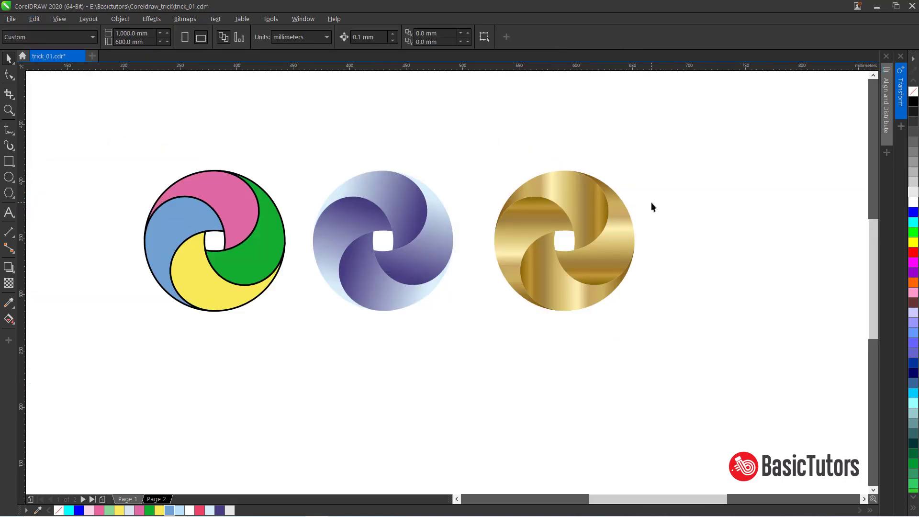
left_click_drag(616, 499, 617, 500)
left_click_drag(421, 137, 708, 346)
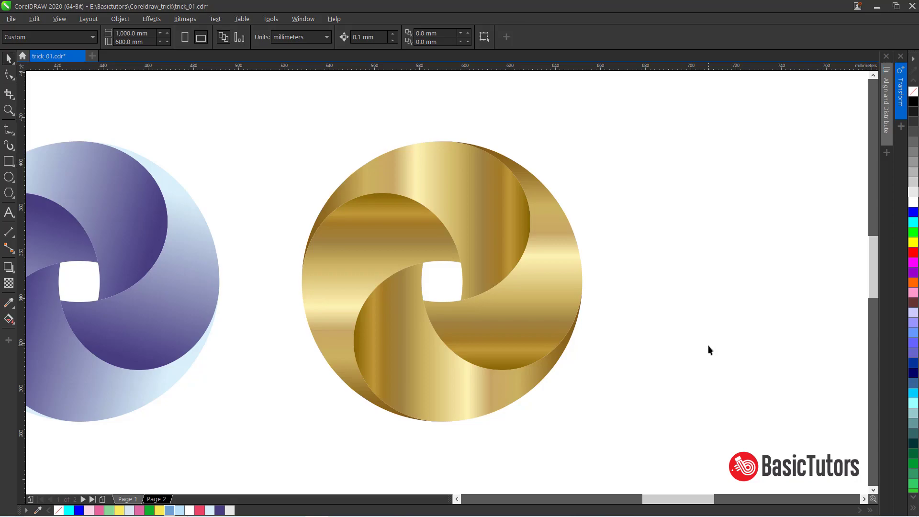